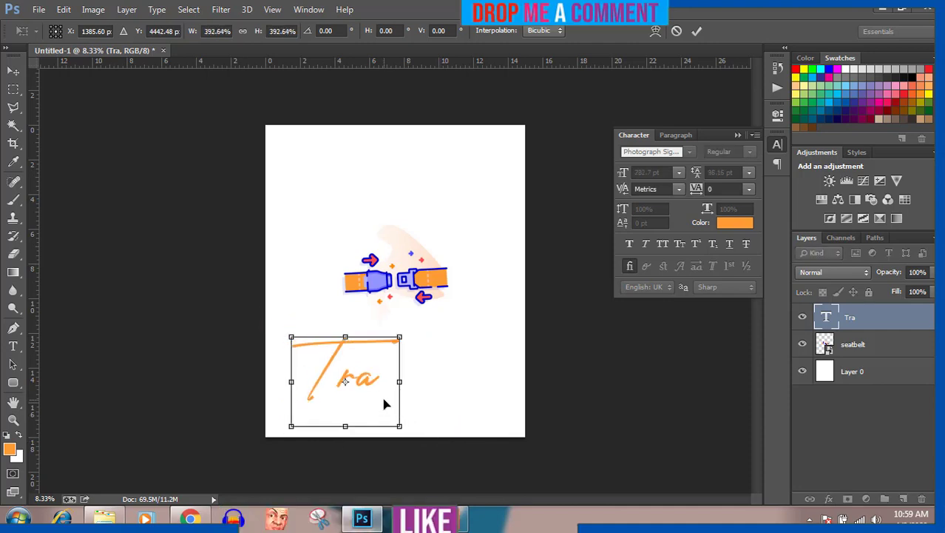
Apply the enlargement of the Tra text and place it against the outer end of the seatbelt's first strap
key("Return")
left_click_drag(365, 381, 334, 287)
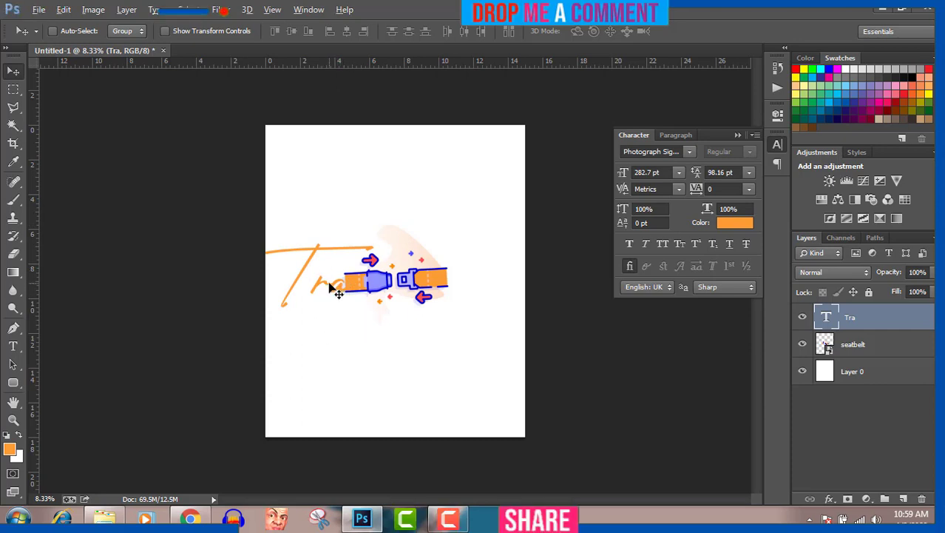
Duplicate the Tra text just below the original and change the copy's wording to Vel
left_click_drag(335, 290, 342, 375)
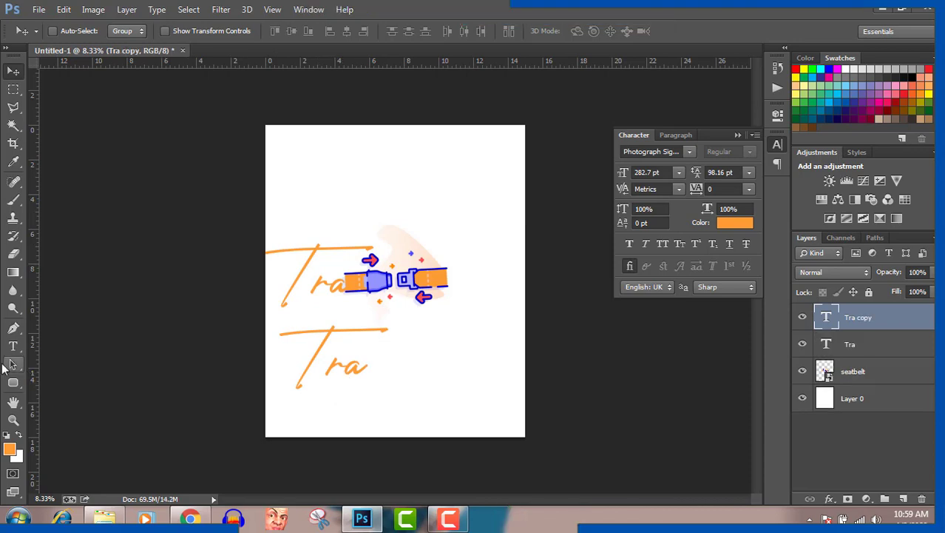
left_click(13, 348)
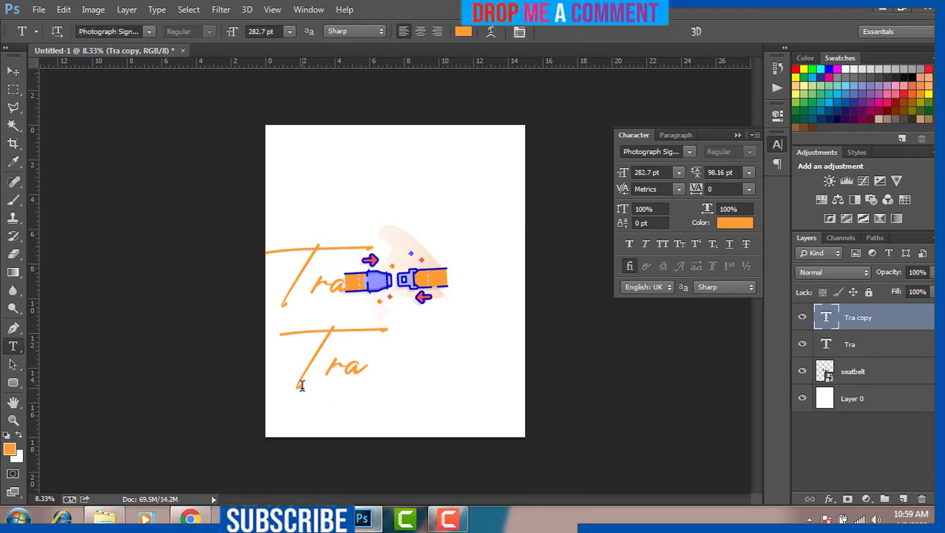
left_click(337, 363)
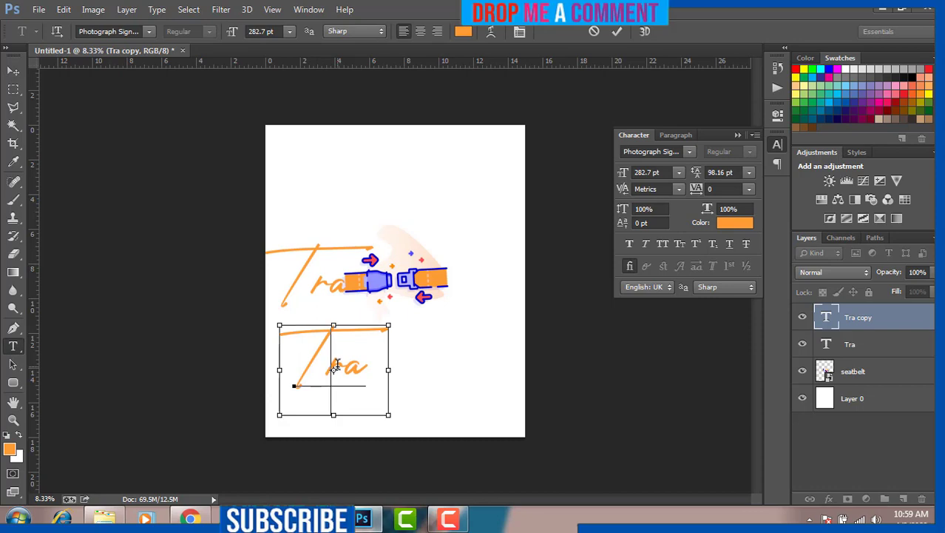
key("ctrl+a")
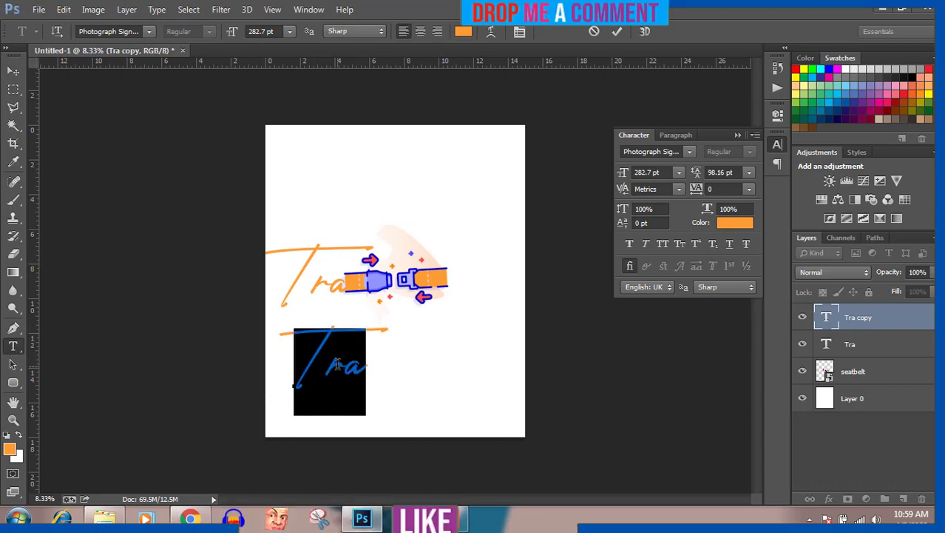
type("V")
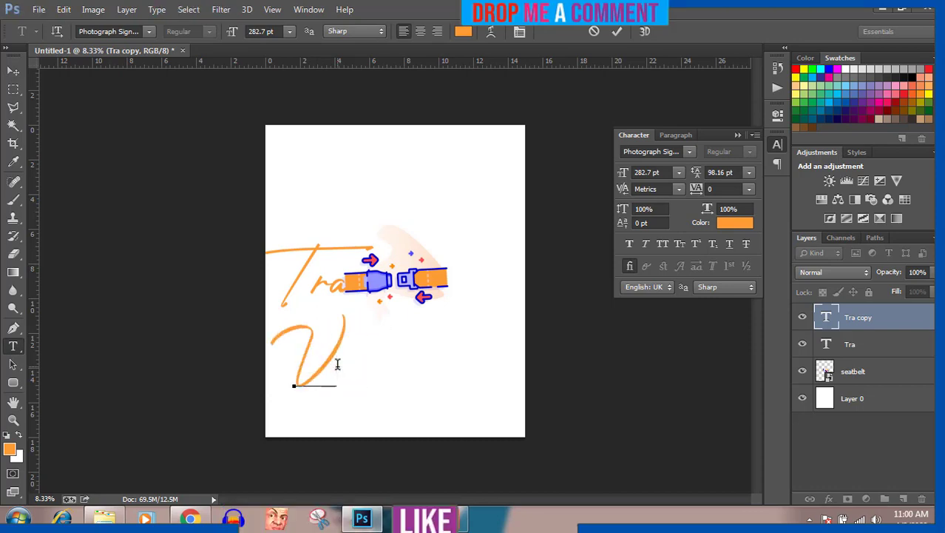
type("el")
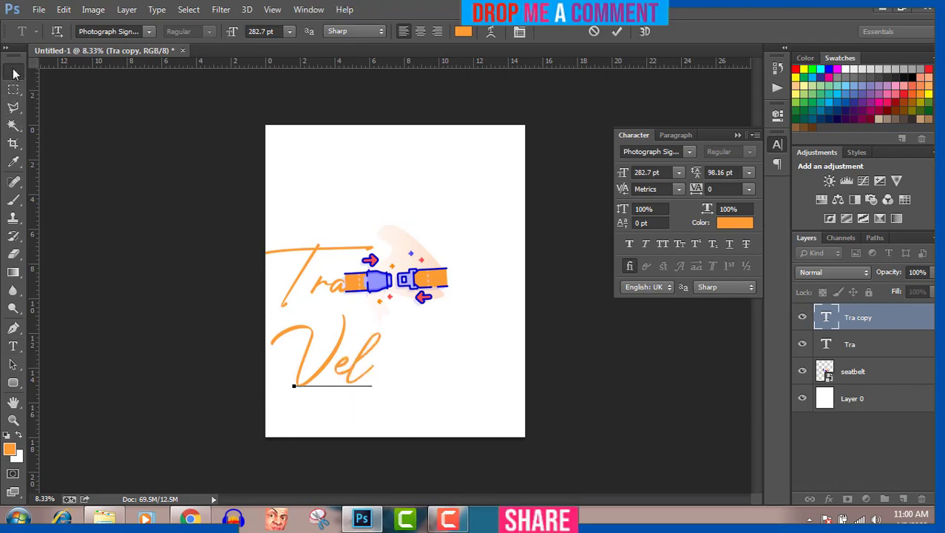
Move the Vel text up beside the buckle-side strap, level with Tra, so the seatbelt joins the two words
left_click(14, 71)
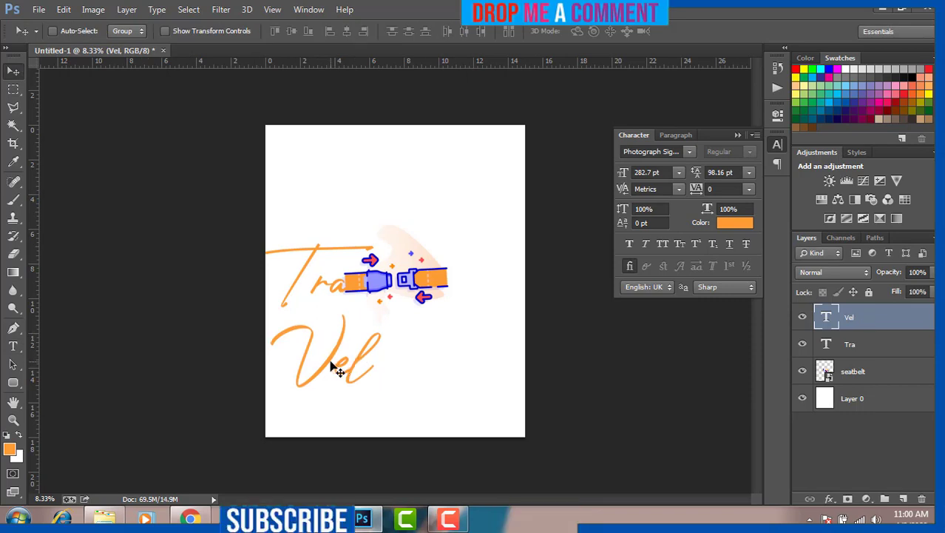
left_click_drag(331, 364, 478, 274)
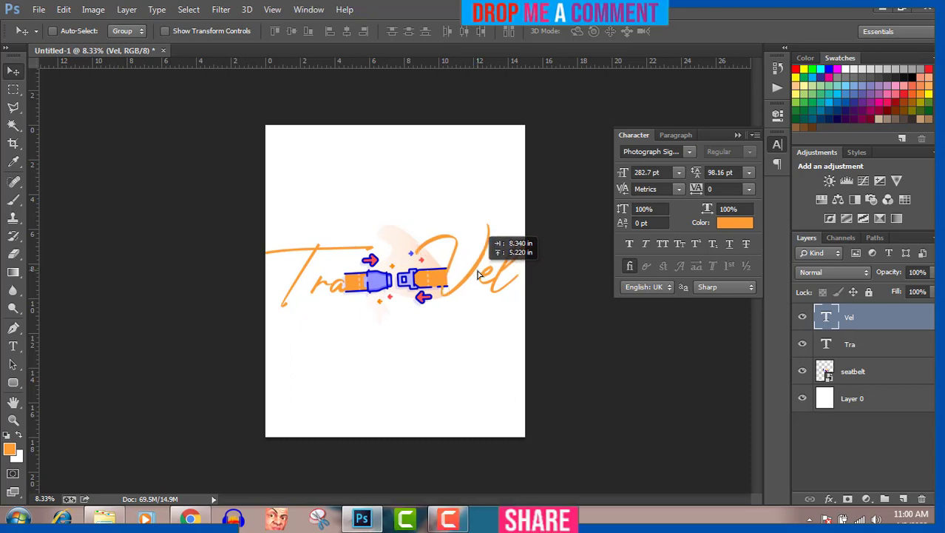
left_click_drag(478, 274, 478, 274)
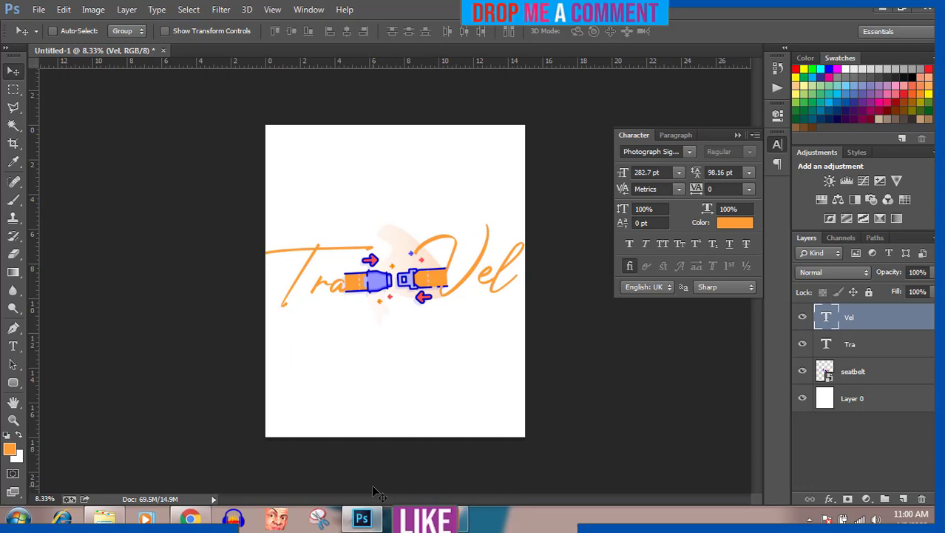
key("ctrl+plus")
key("ctrl+plus")
key("ctrl+plus")
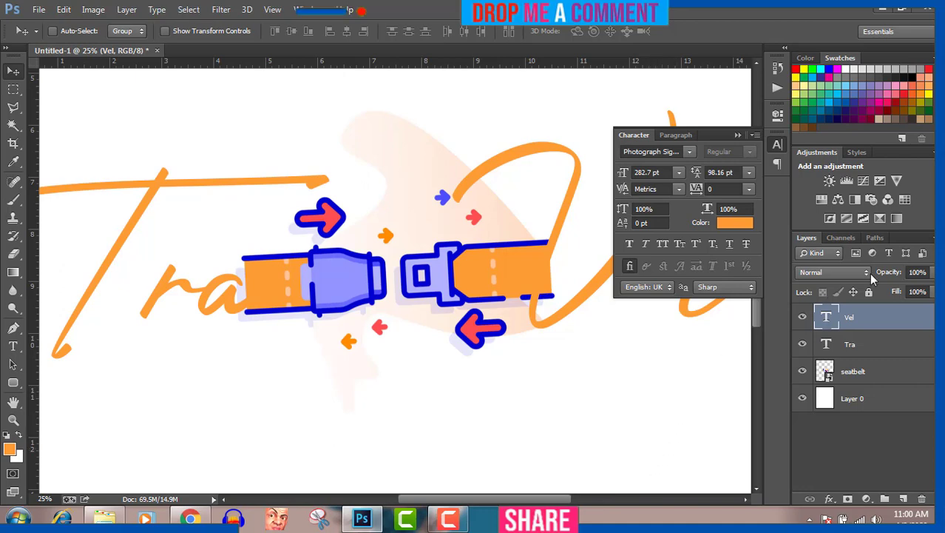
left_click_drag(888, 273, 874, 281)
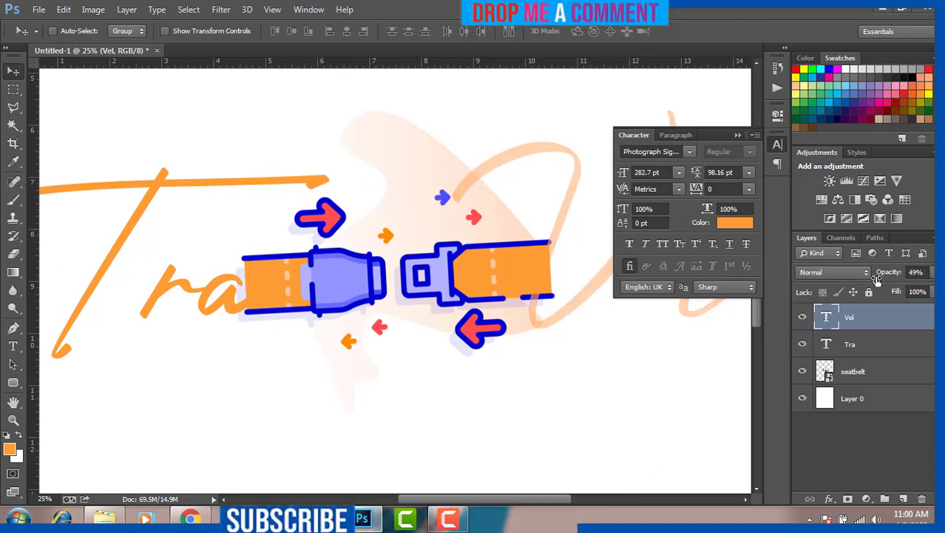
left_click_drag(875, 271, 883, 270)
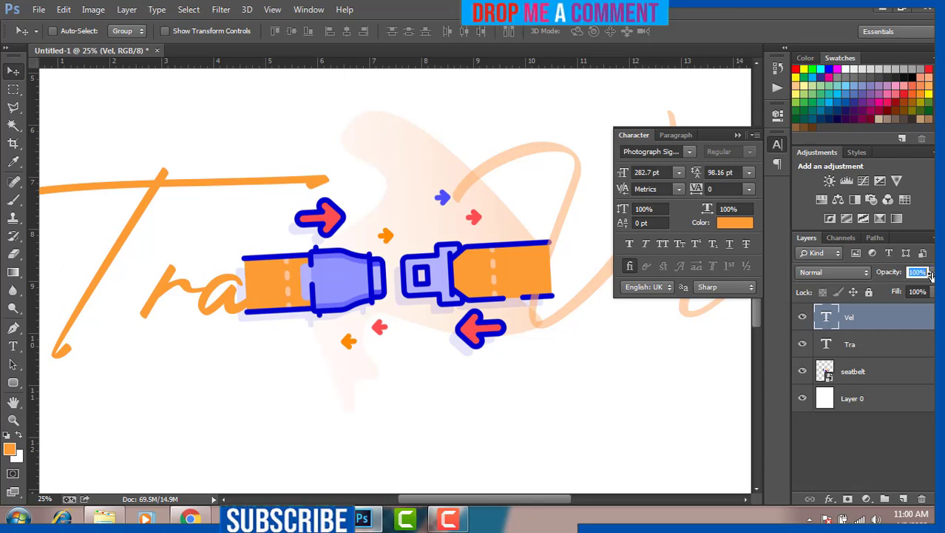
Lower the seatbelt layer's opacity to 58% and rasterize the layer
left_click(876, 379)
left_click_drag(890, 273, 866, 283)
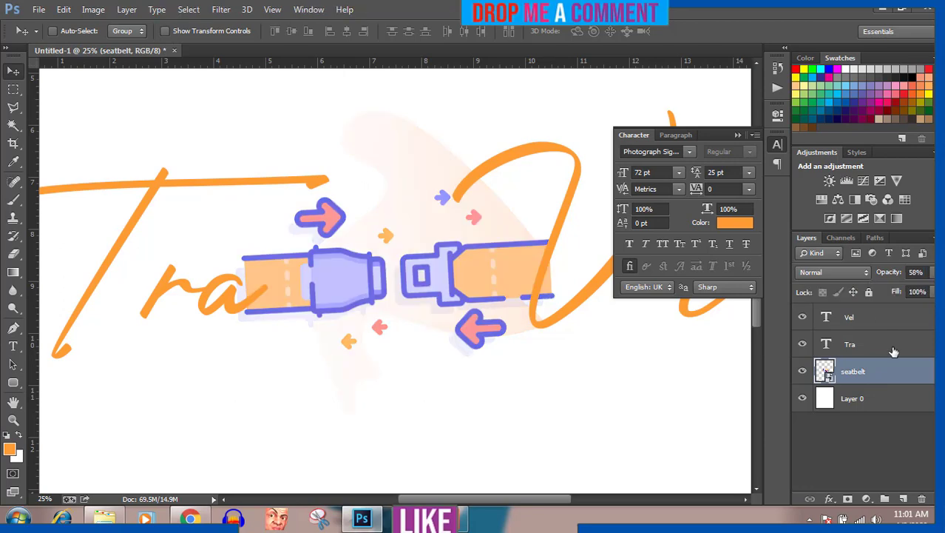
right_click(932, 376)
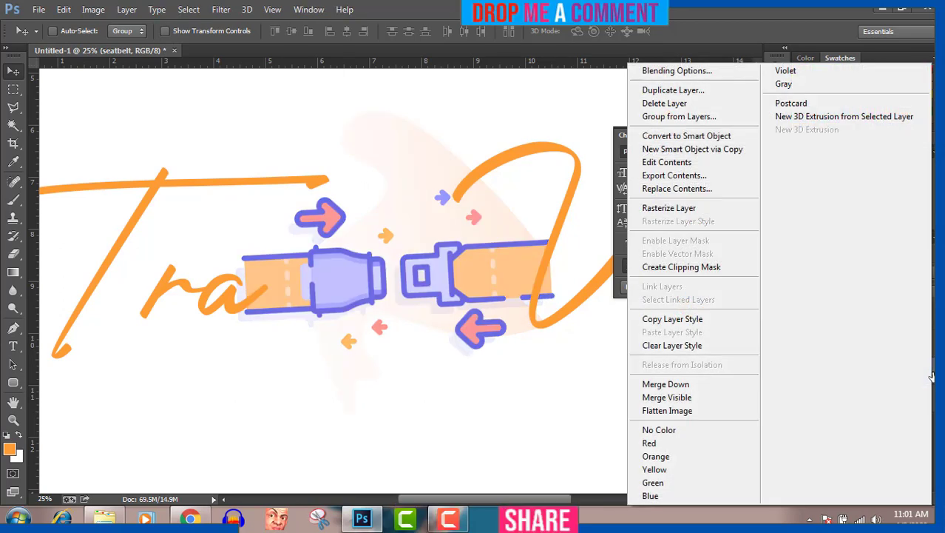
key("Escape")
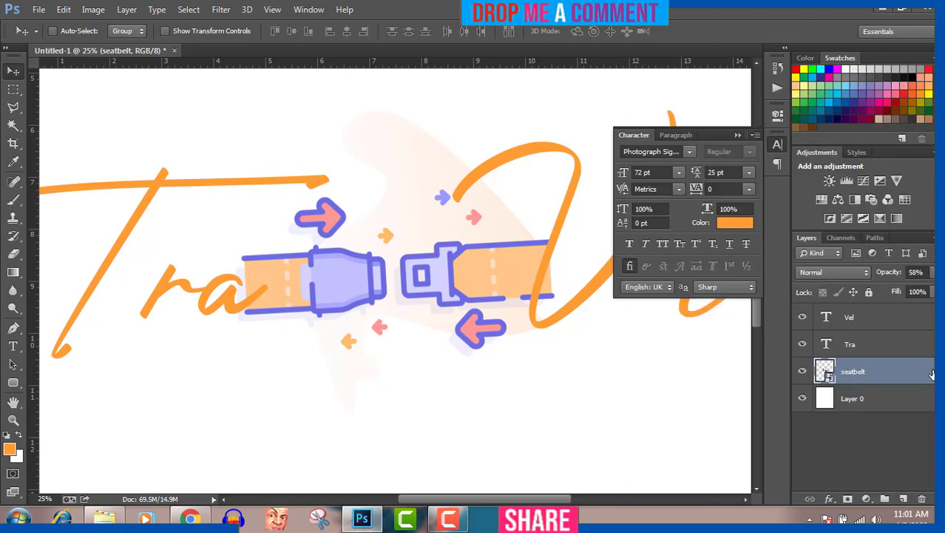
right_click(931, 368)
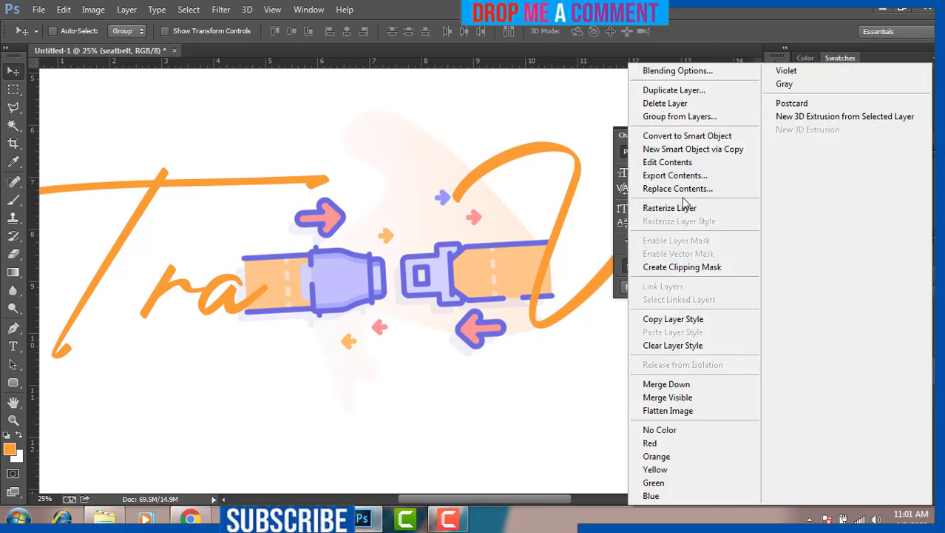
left_click(681, 208)
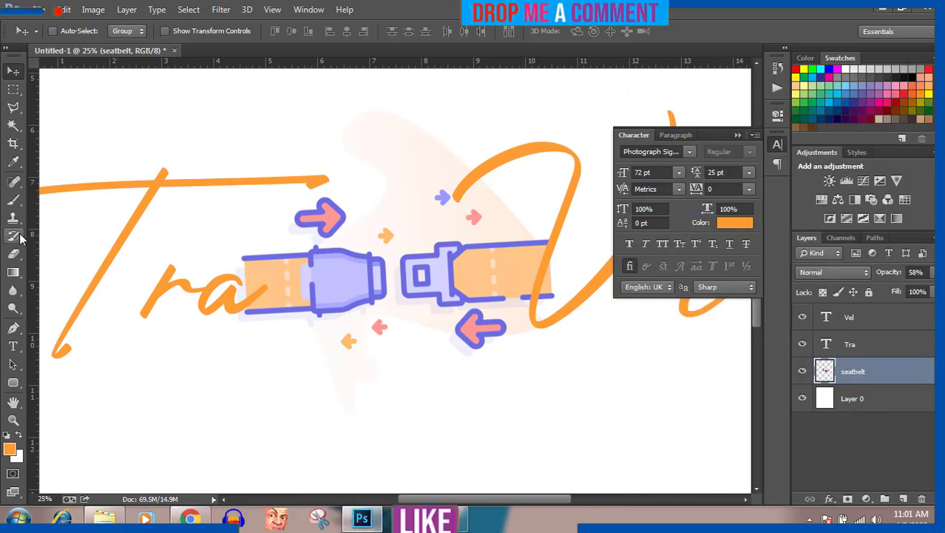
Cut away the seatbelt strap pieces that stick out beyond the V's stroke using Polygonal Lasso selections, and deselect
left_click(13, 109)
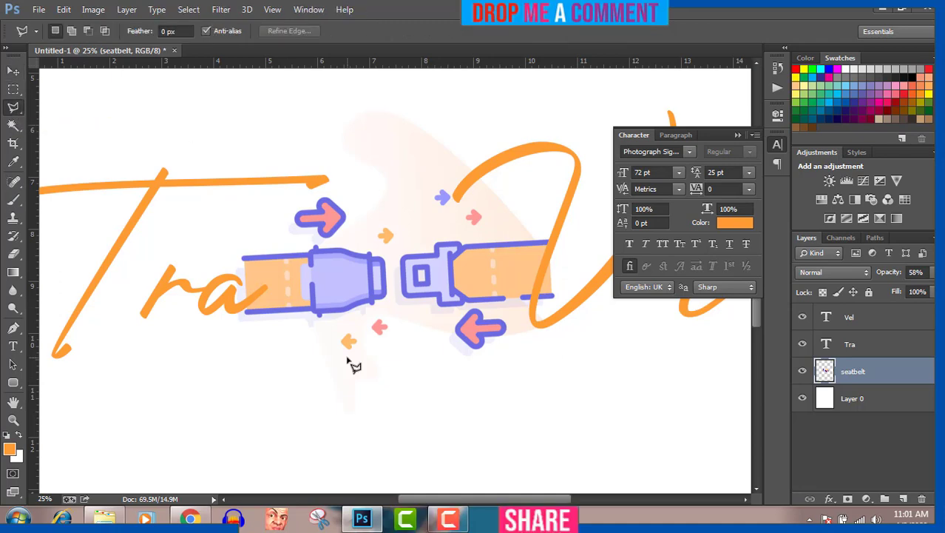
left_click(551, 261)
left_click(552, 259)
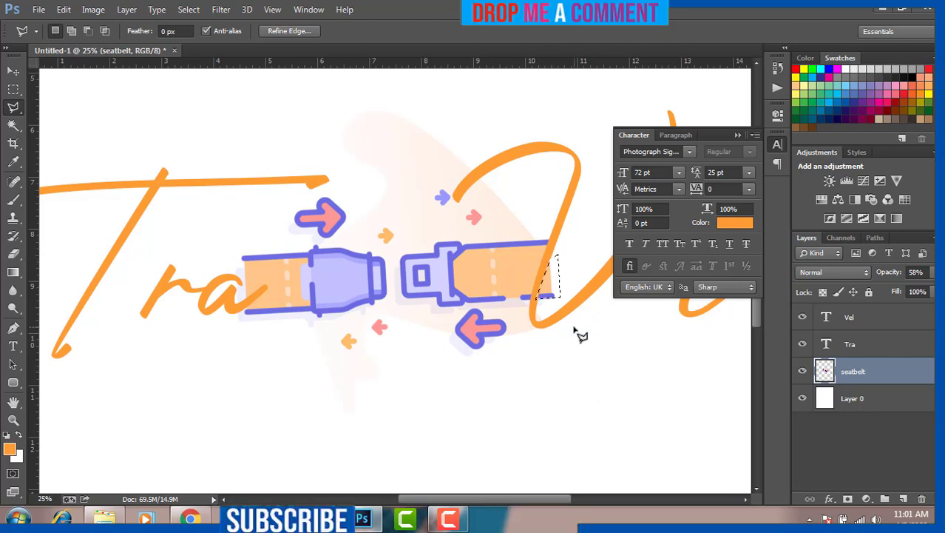
left_click(543, 294)
left_click(559, 302)
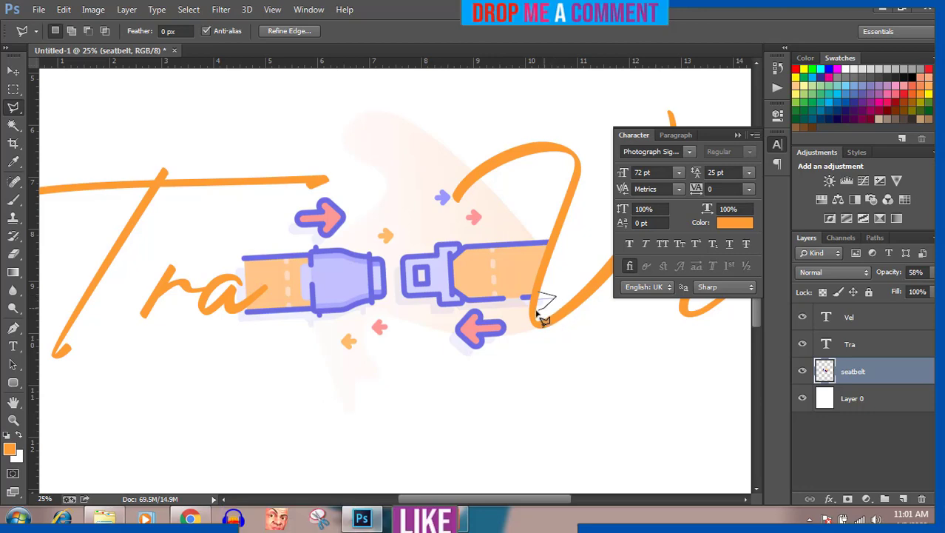
left_click(544, 298)
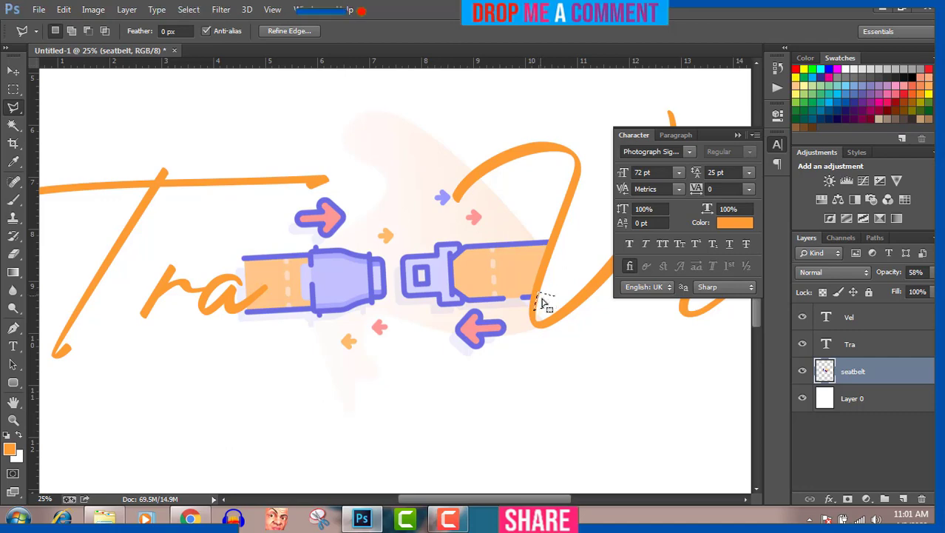
key("ctrl+d")
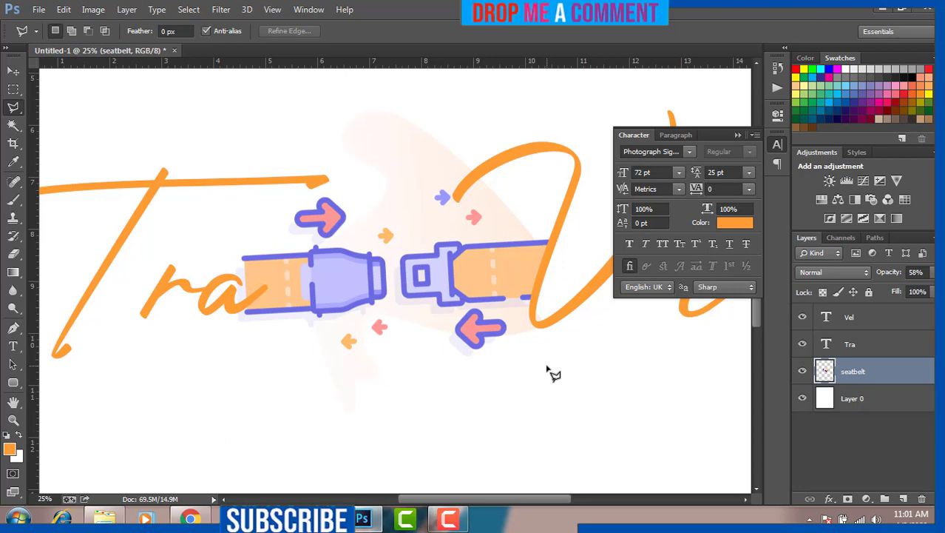
Nudge the Tra text slightly toward the seatbelt so the letter a overlaps the strap's end
left_click(865, 347)
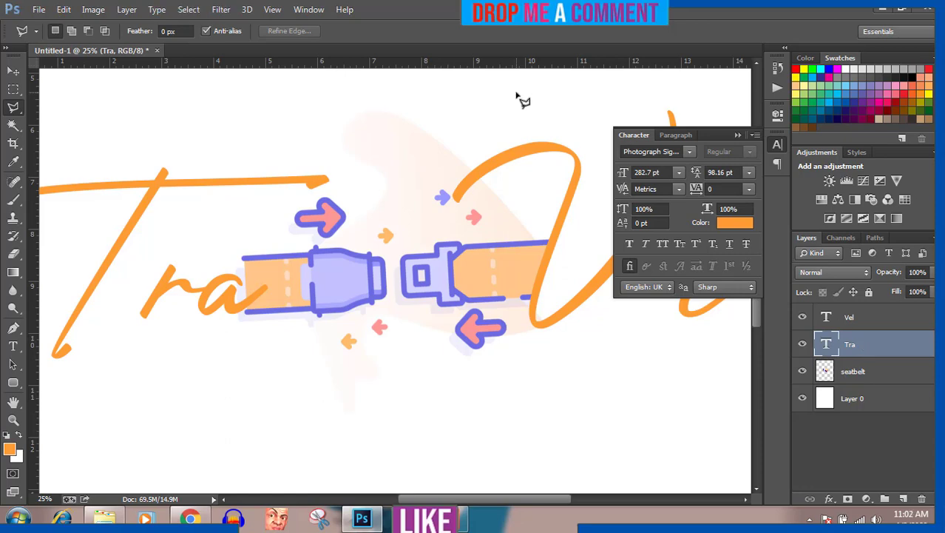
left_click(9, 76)
key("shift+Right")
key("shift+Right")
key("shift+Right")
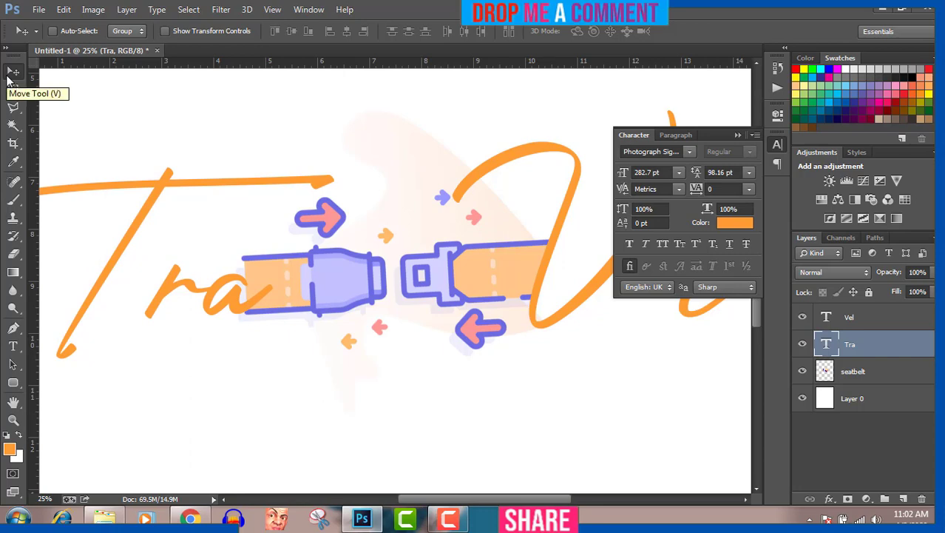
key("shift+Left")
key("shift+Left")
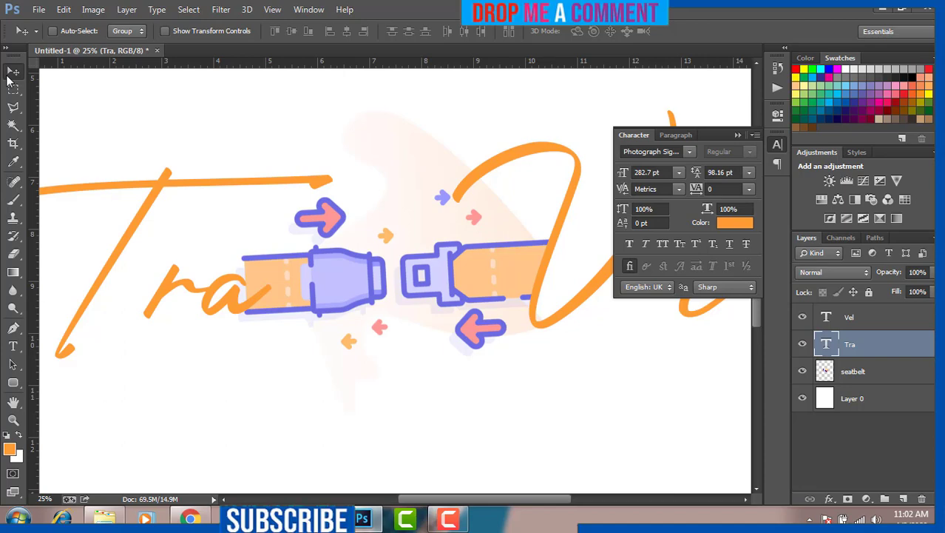
Set the seatbelt layer's opacity to 100% and collapse the Character settings
left_click(870, 375)
left_click_drag(886, 274, 940, 275)
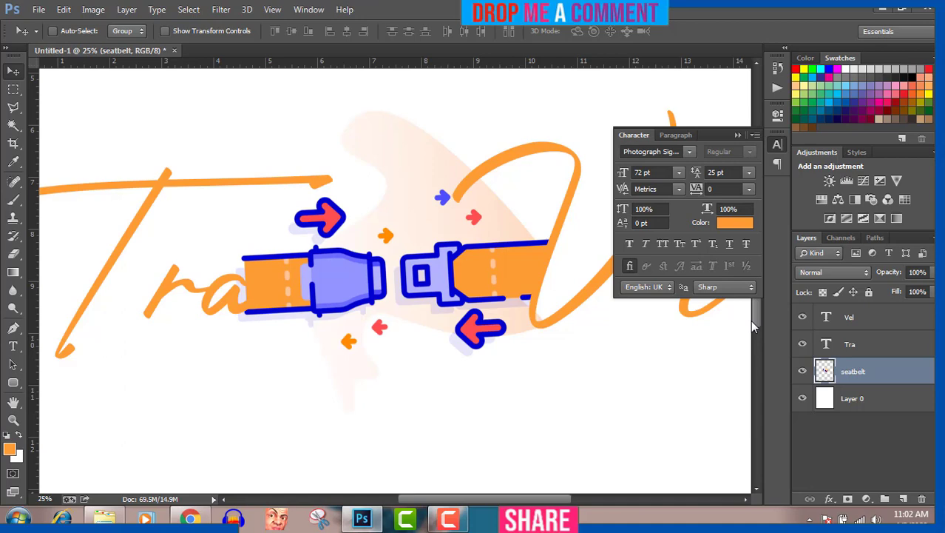
key("ctrl+0")
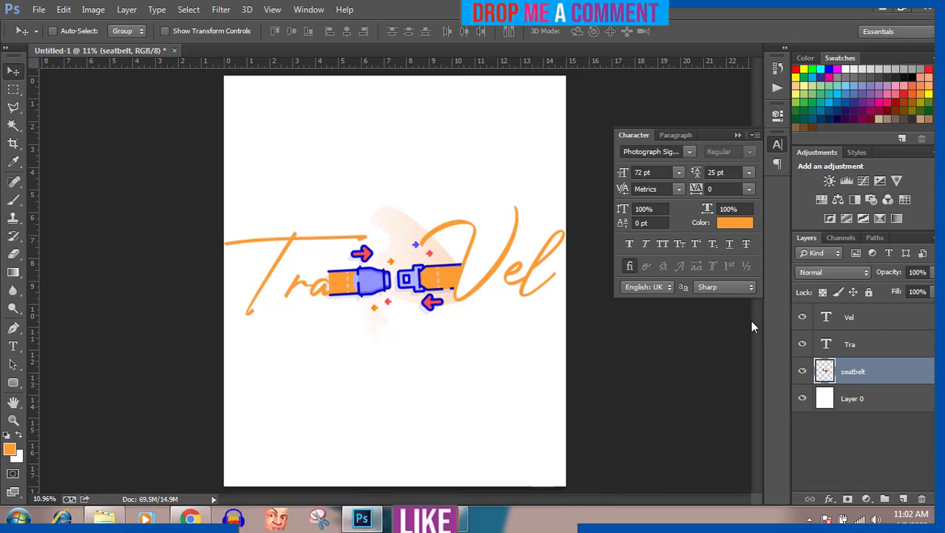
left_click(736, 135)
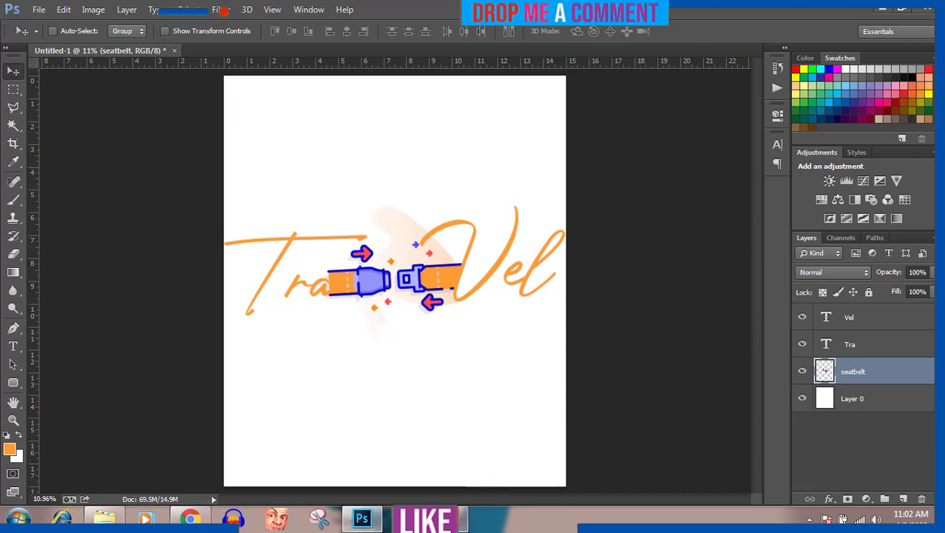
left_click(449, 520)
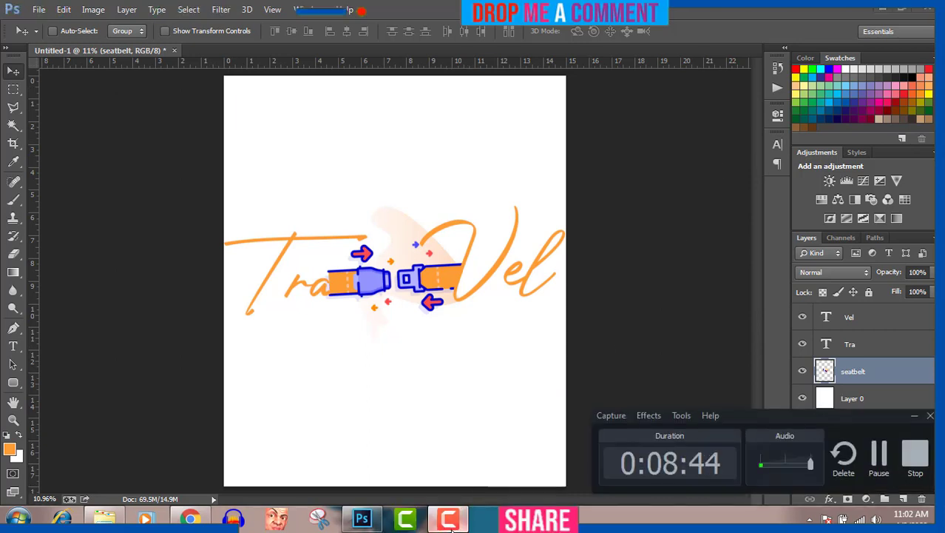
left_click(449, 520)
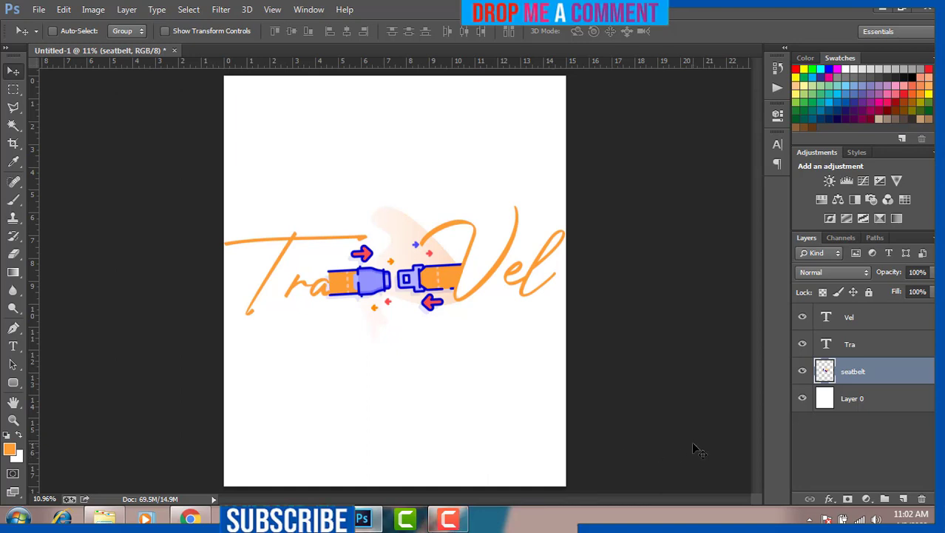
Hide the white Layer 0, then set up a Save As into the Pictures library with the file name seatbelttravel
left_click(803, 399)
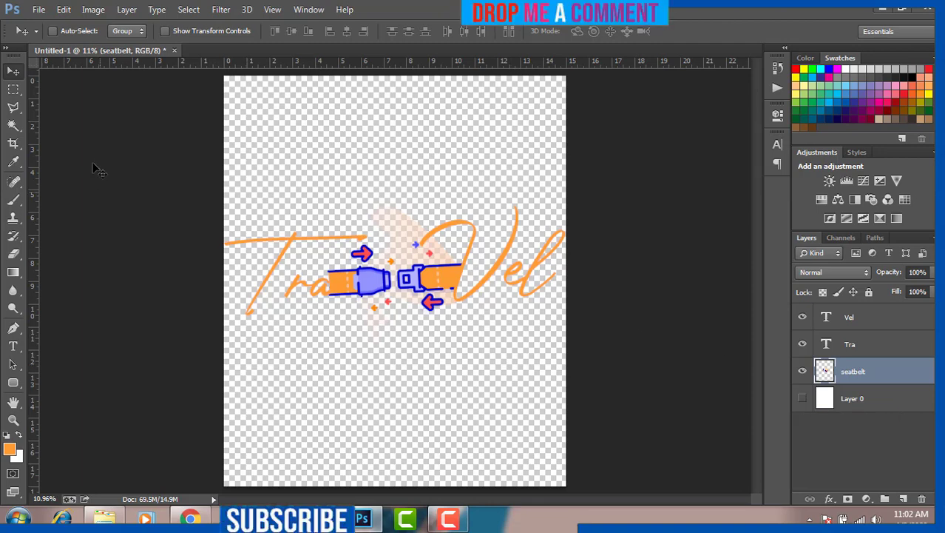
left_click(37, 10)
left_click(64, 177)
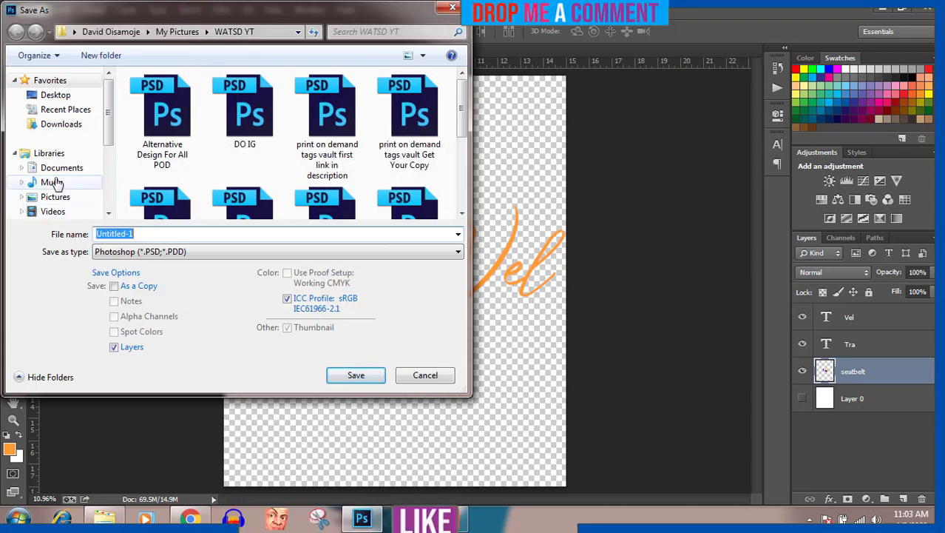
left_click(57, 197)
left_click(117, 236)
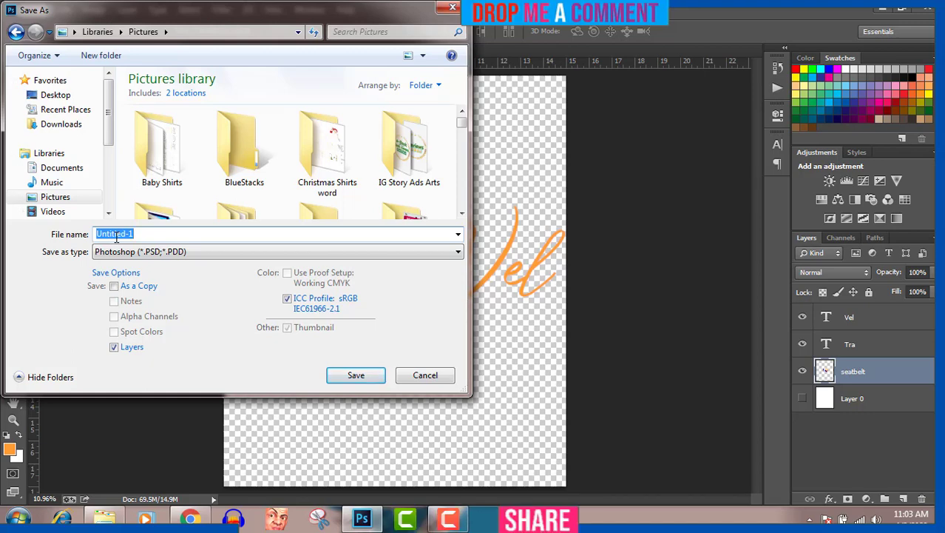
type("s")
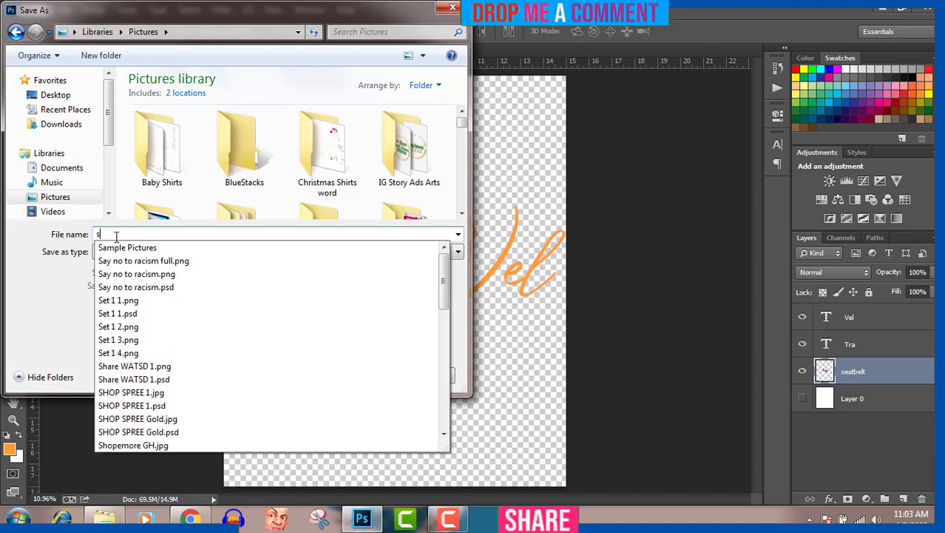
type("eat")
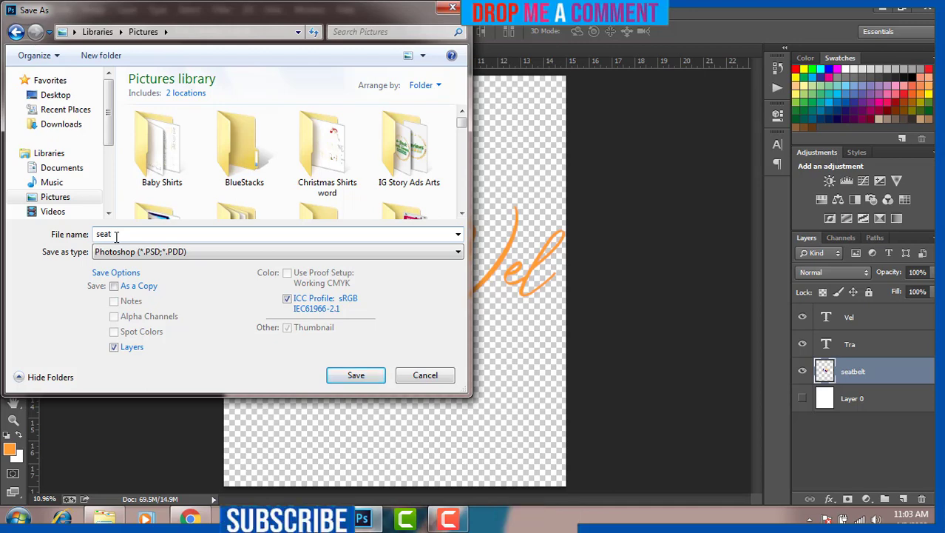
type("belttar")
key("BackSpace")
key("BackSpace")
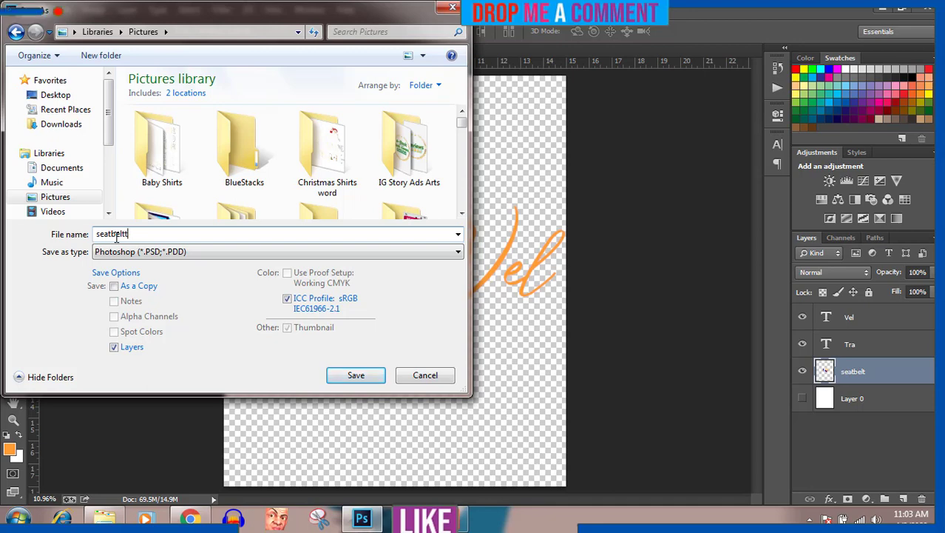
type("ravel")
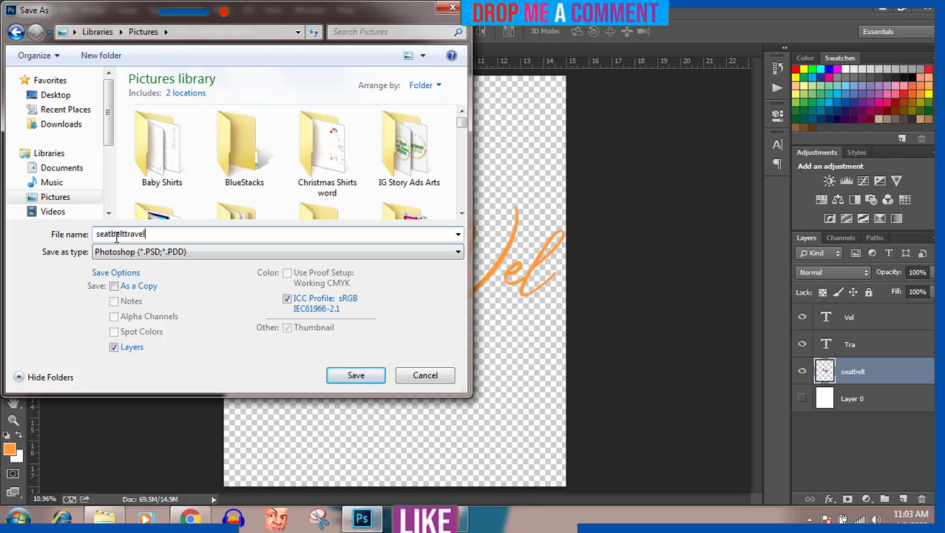
Set the file format to PNG and save the transparent design
left_click(122, 254)
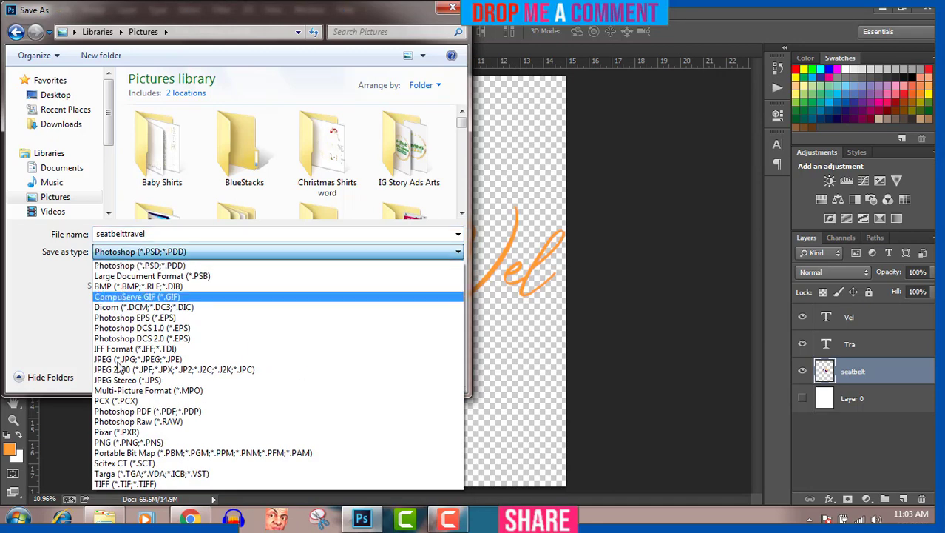
left_click(130, 438)
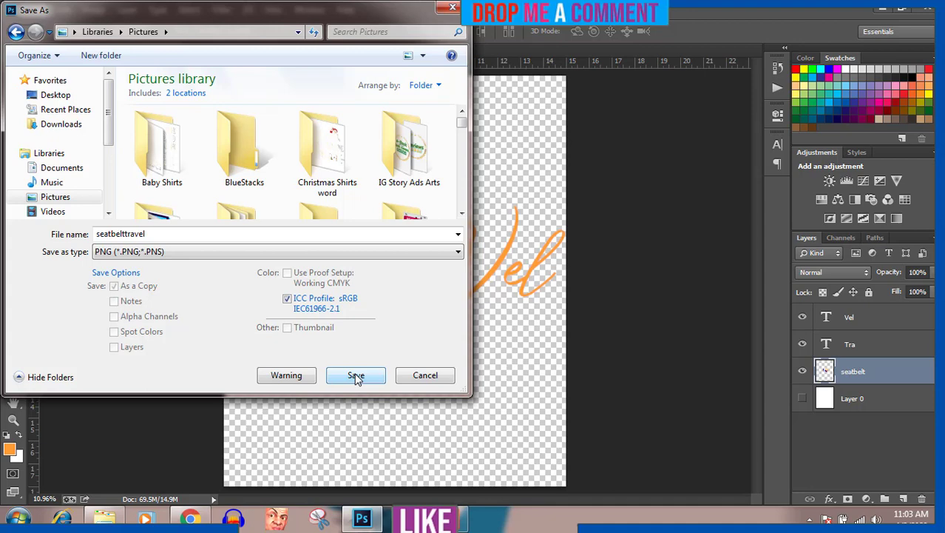
left_click(356, 375)
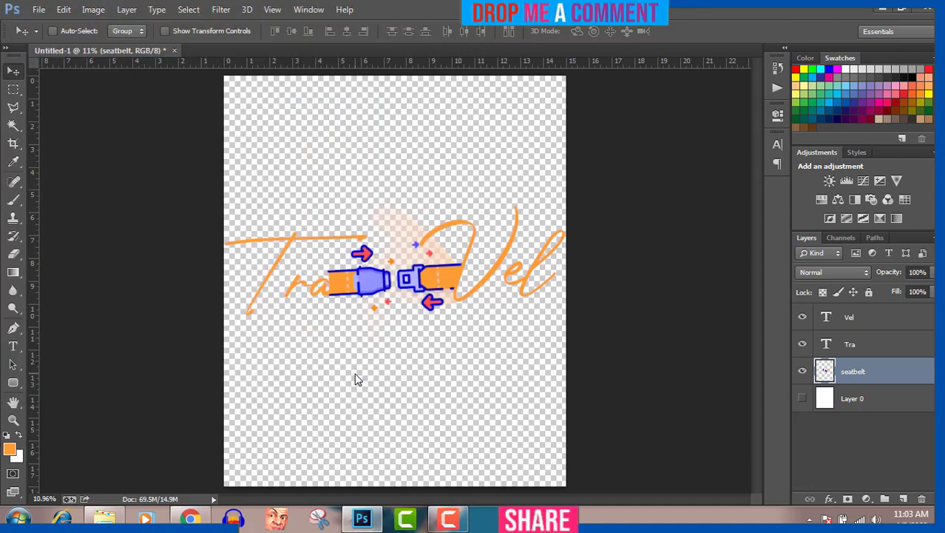
left_click(515, 159)
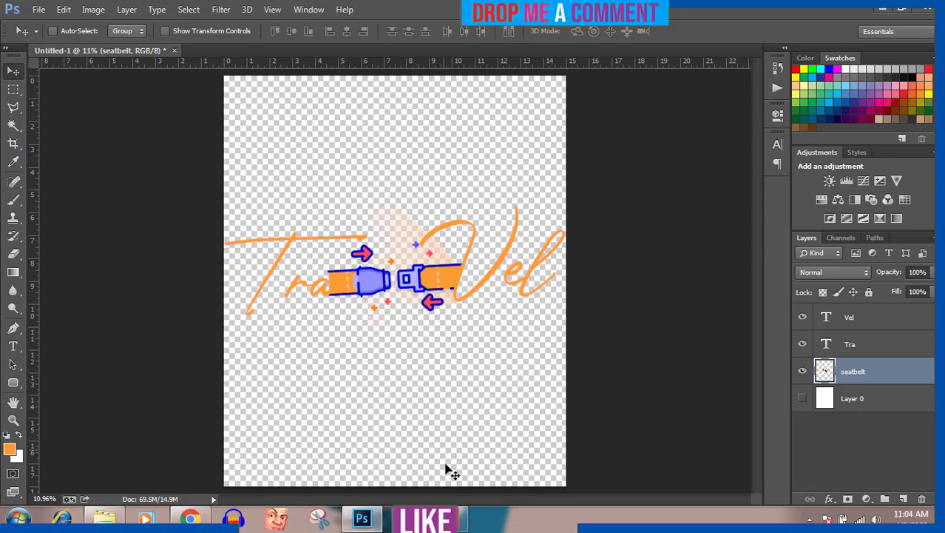
left_click(463, 518)
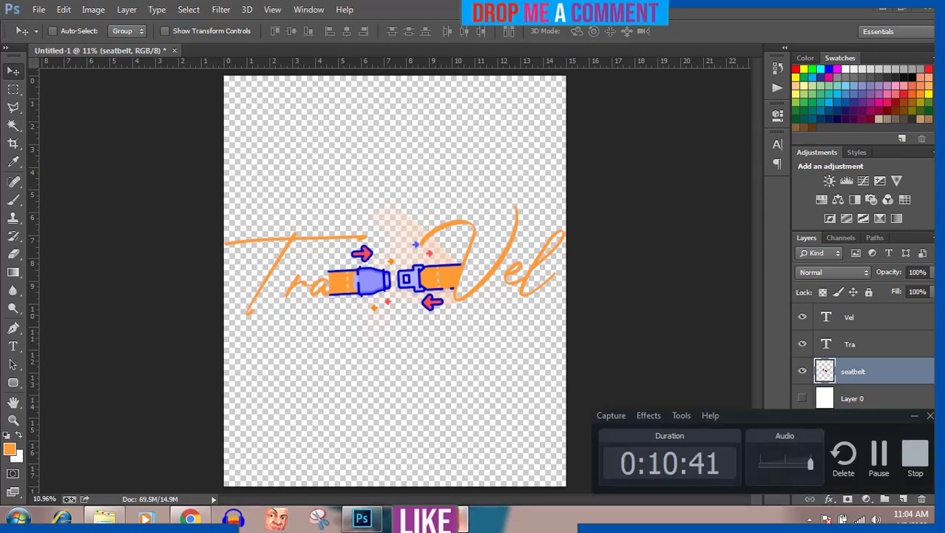
left_click(449, 517)
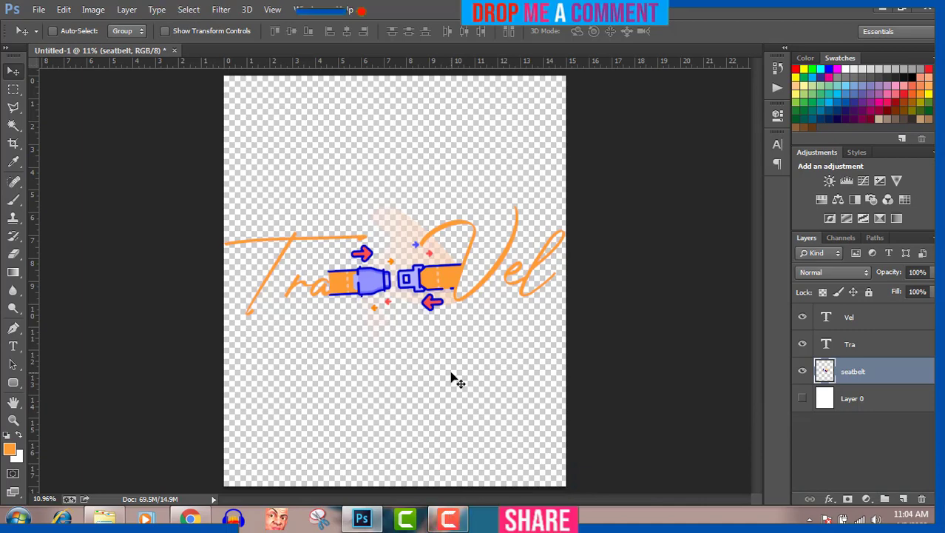
Open the file New tshirt mockup on hunger from the MOckUps folder in the Pictures library
left_click(106, 519)
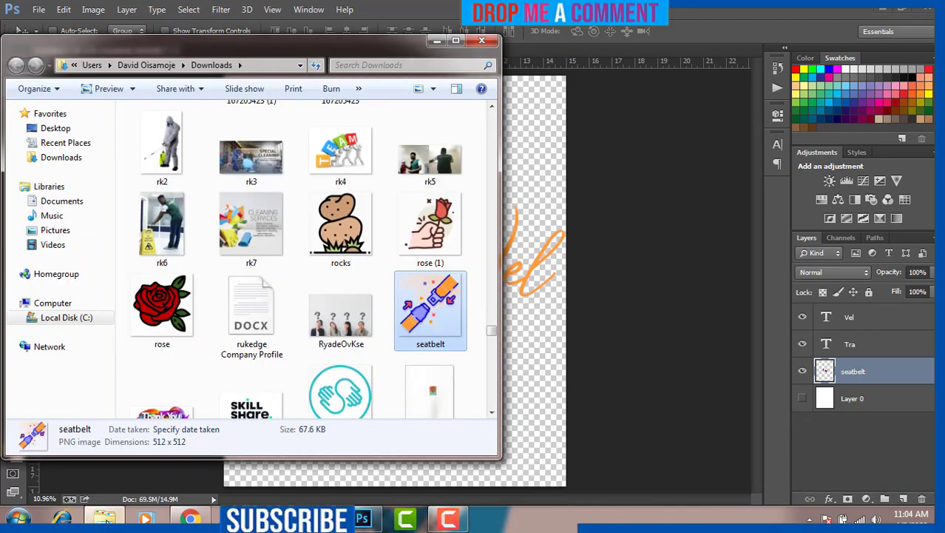
left_click(56, 231)
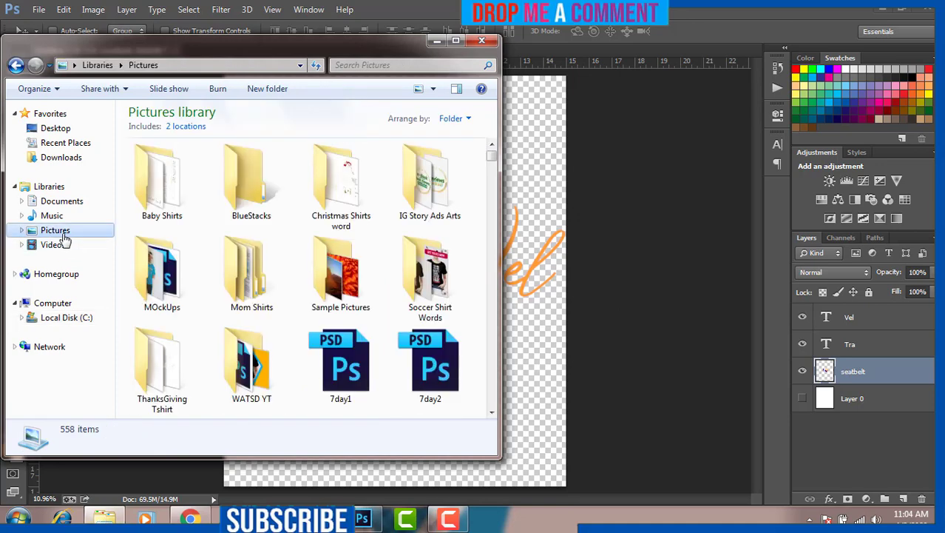
double_click(167, 289)
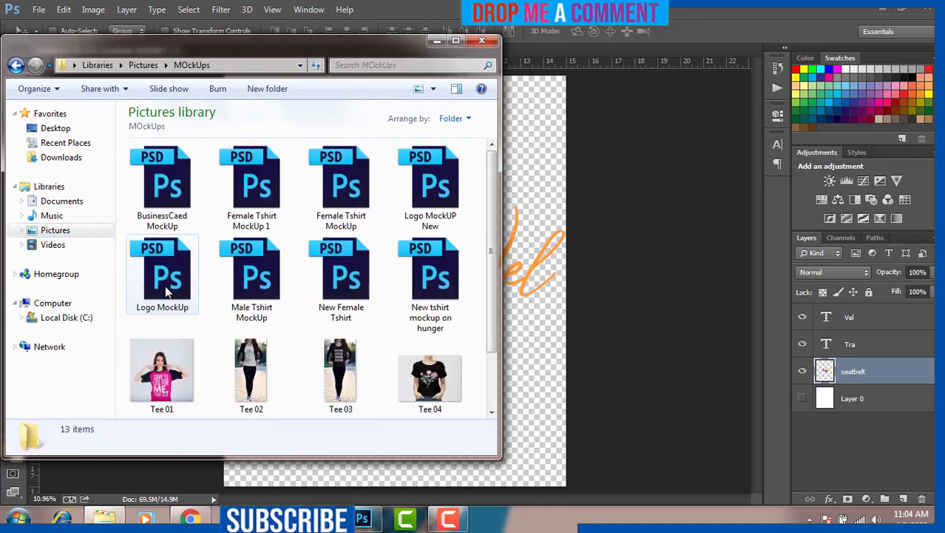
double_click(426, 285)
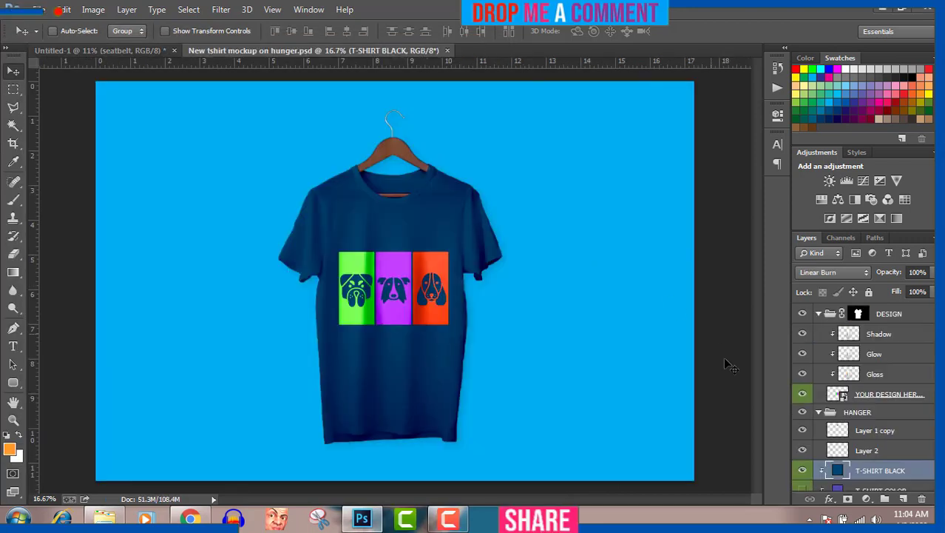
Open the mockup's YOUR DESIGN HERE smart object and delete its dg c and Bali layers
double_click(838, 394)
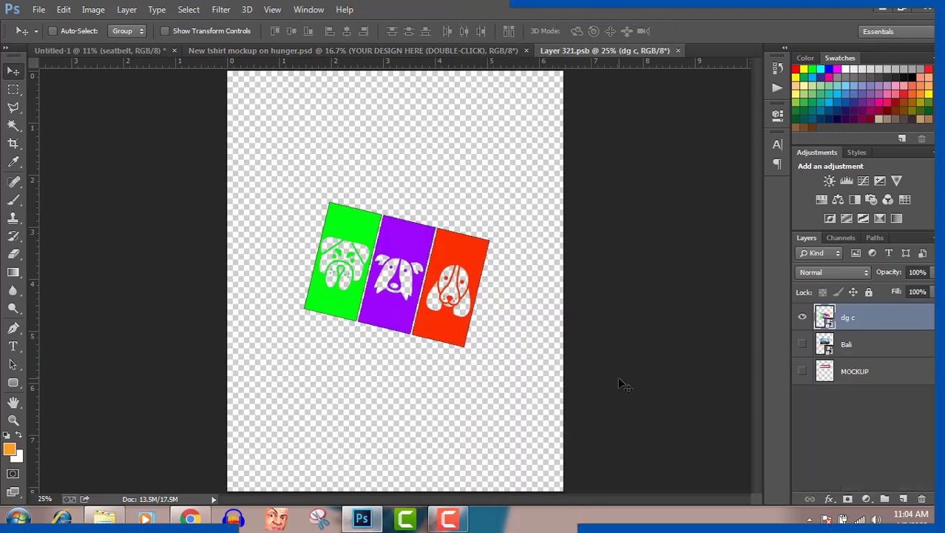
key("Delete")
key("Delete")
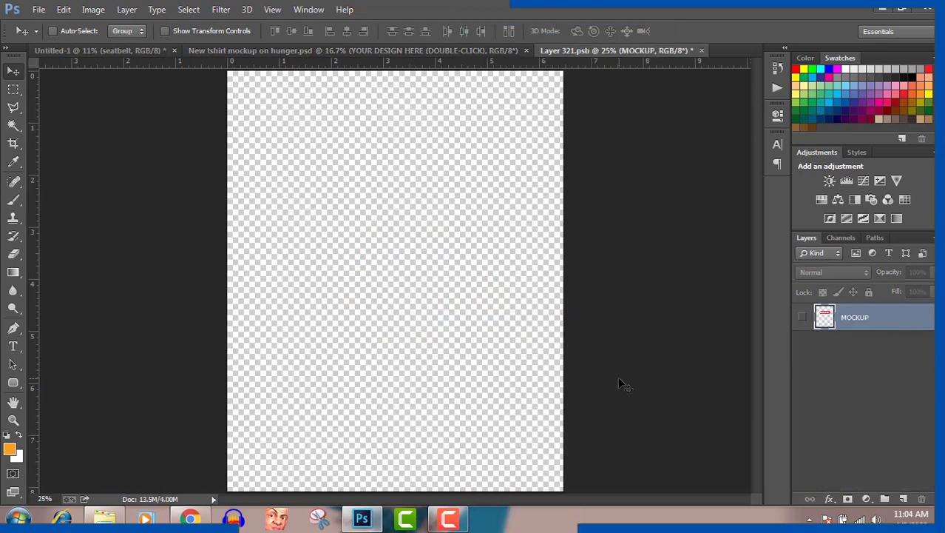
Place seatbelttravel from the Pictures library into the smart object document and scale it about its centre to about 26%
left_click(106, 517)
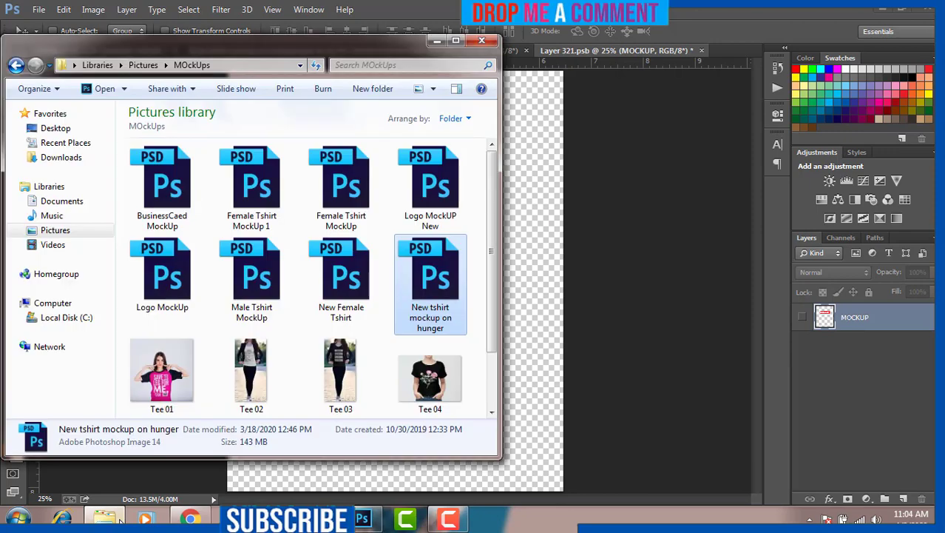
left_click(55, 231)
left_click(239, 276)
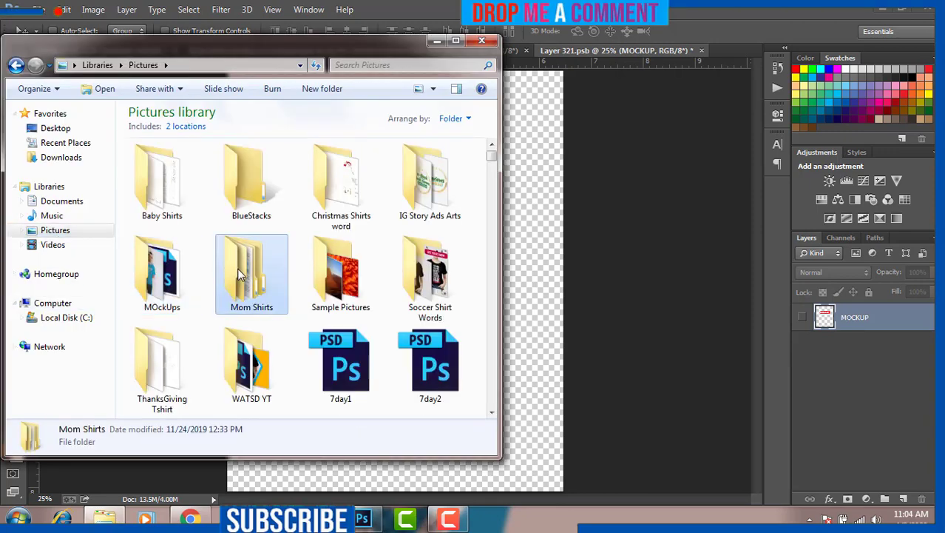
type("sea")
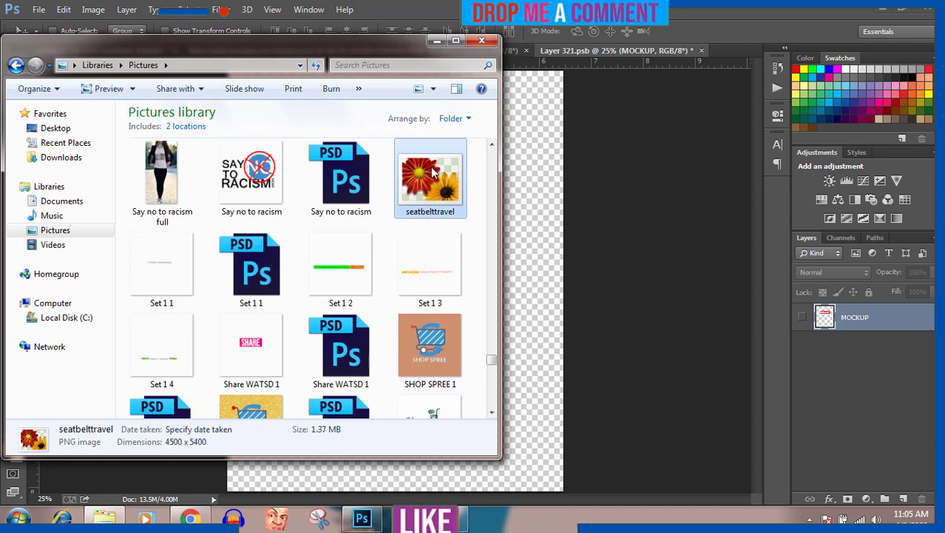
left_click_drag(425, 198, 546, 226)
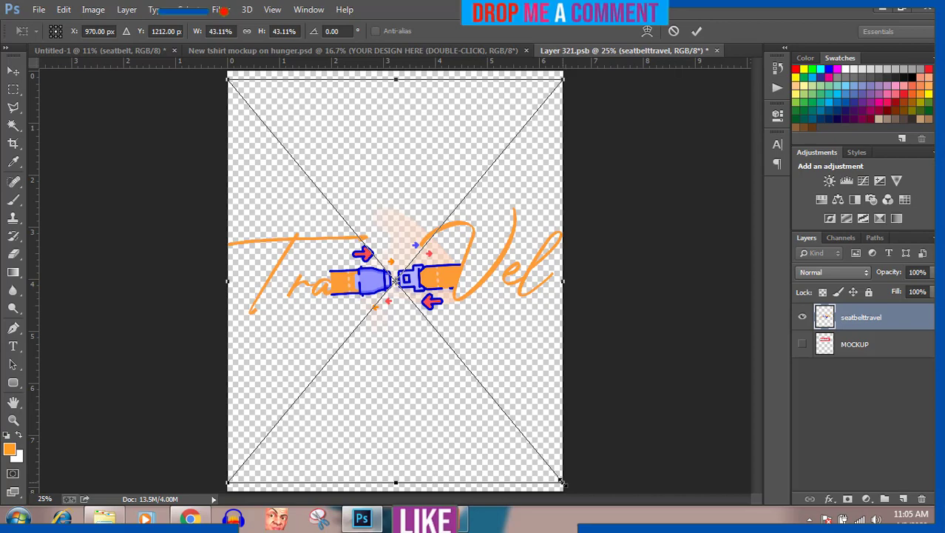
left_click_drag(562, 481, 490, 404)
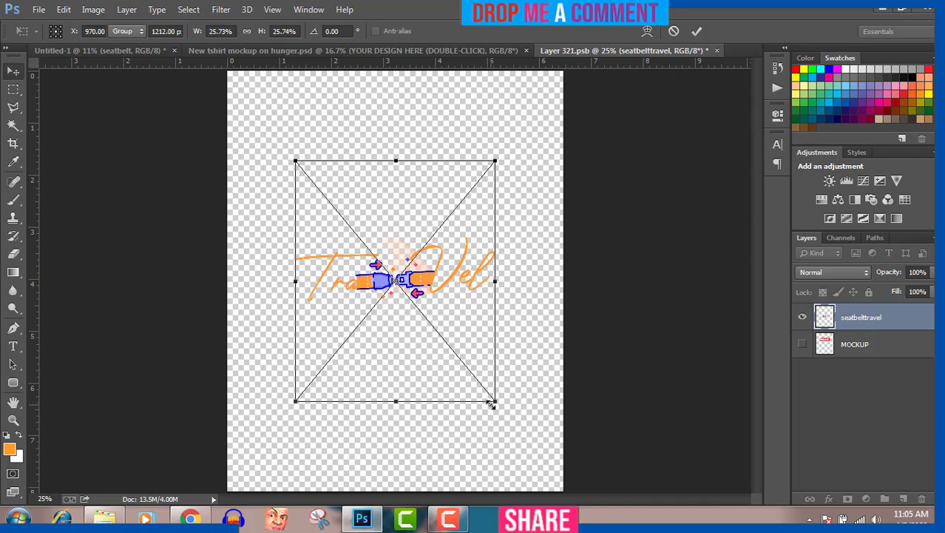
key("Return")
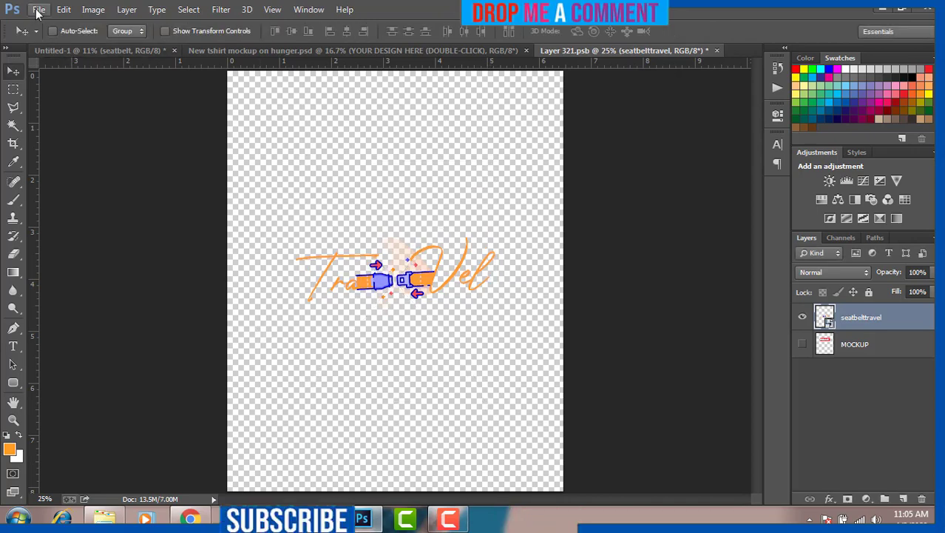
Save the smart object, return to the T-shirt mockup and hide its T-SHIRT BLACK layer to make the shirt white
left_click(38, 9)
left_click(55, 161)
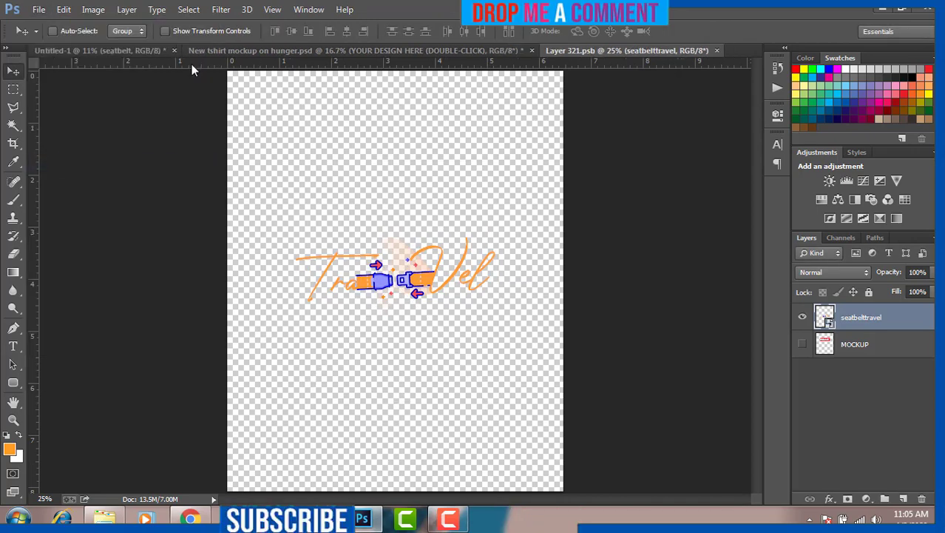
left_click(302, 53)
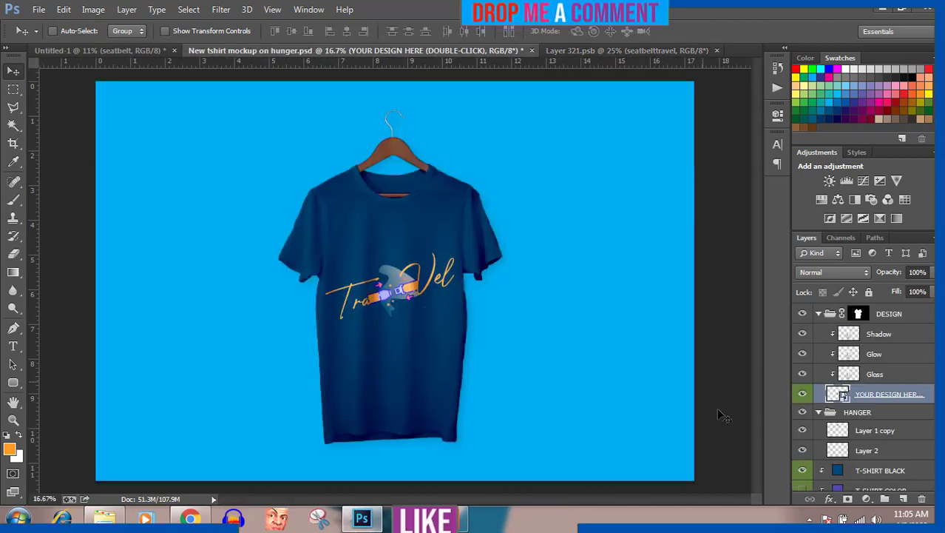
left_click(802, 473)
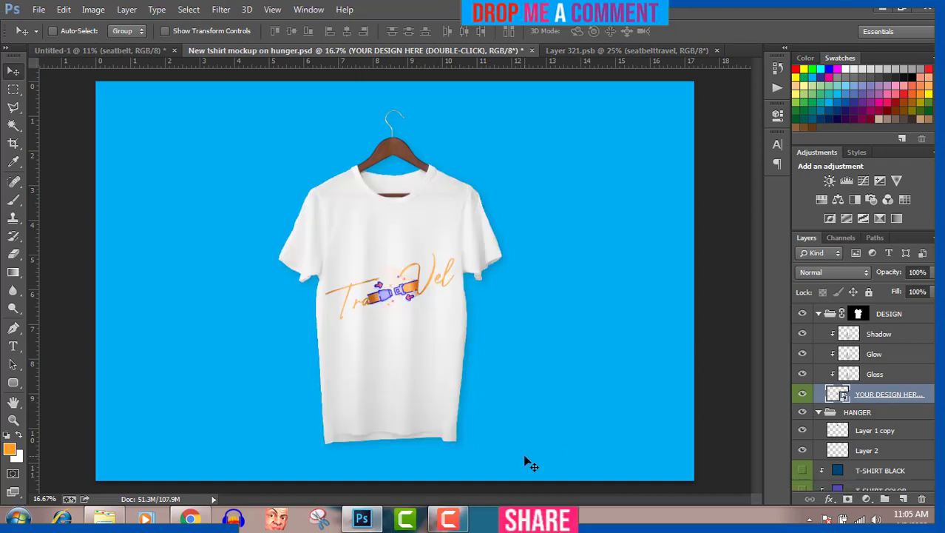
Set up a Save As of the mockup into the Pictures library with the file name seatbelttravel full
left_click(43, 13)
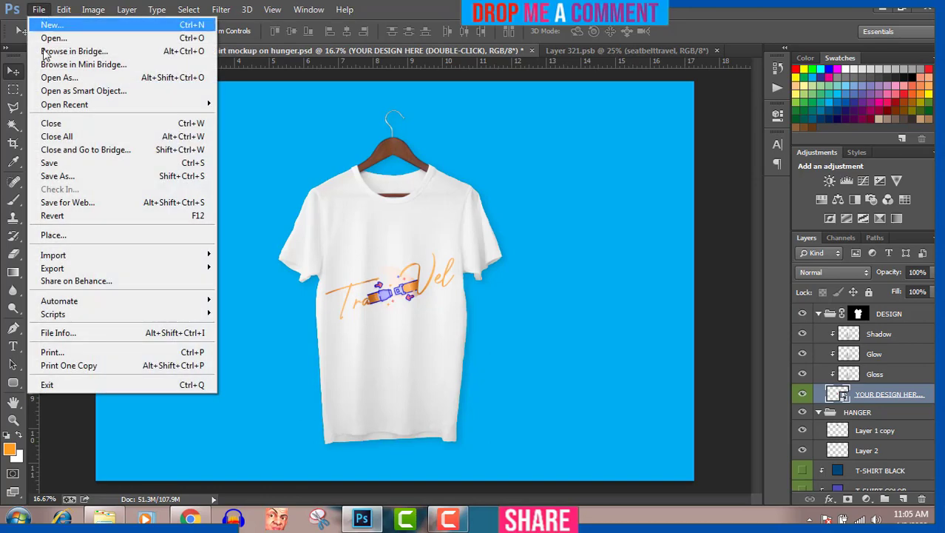
left_click(45, 175)
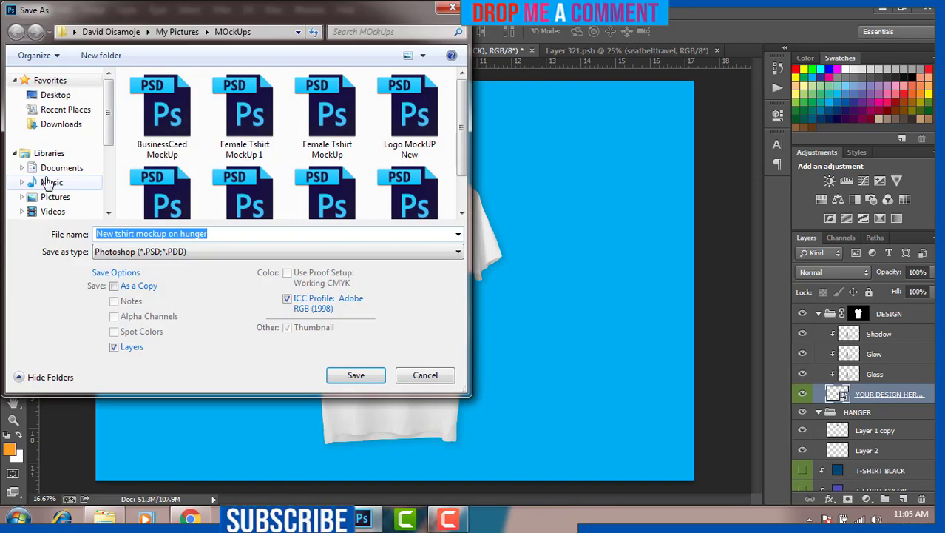
left_click(59, 198)
left_click(132, 233)
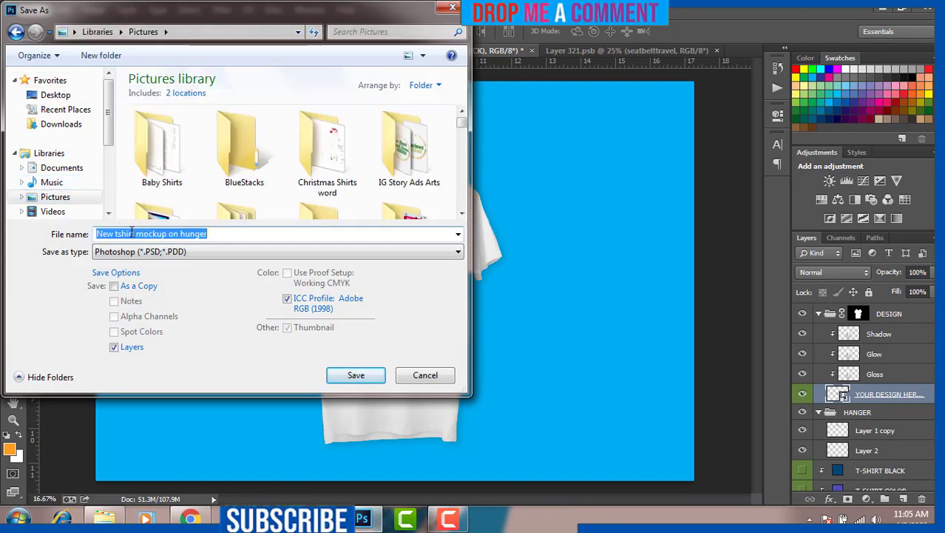
type("se")
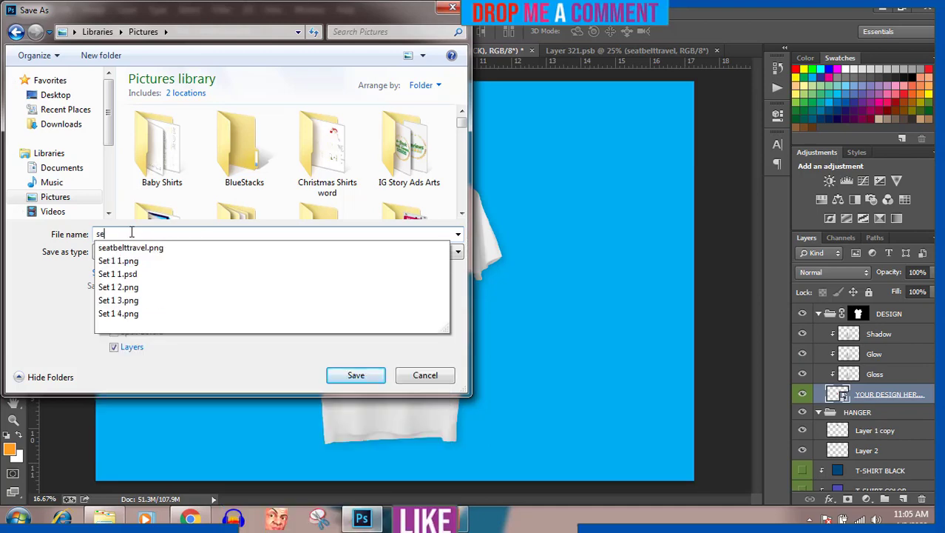
key("Down")
key("BackSpace")
key("BackSpace")
key("BackSpace")
key("BackSpace")
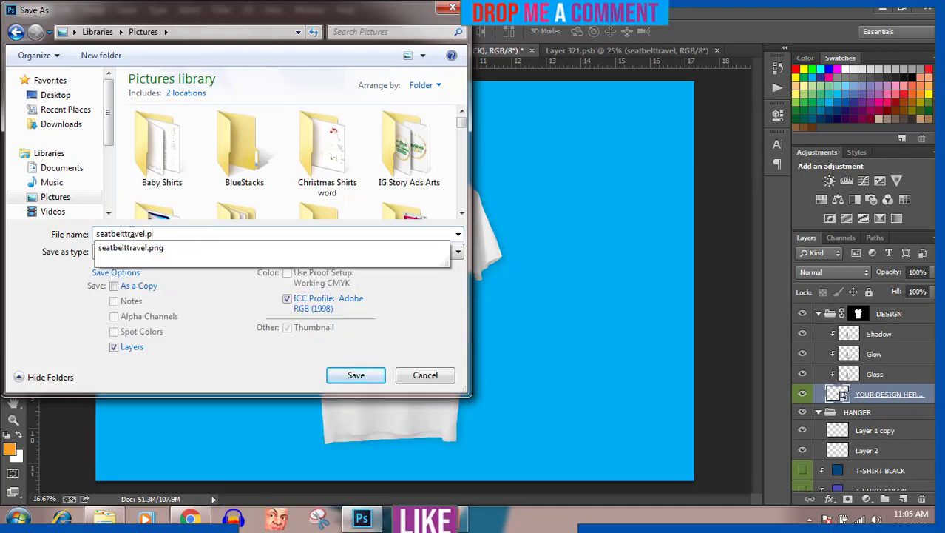
type("full")
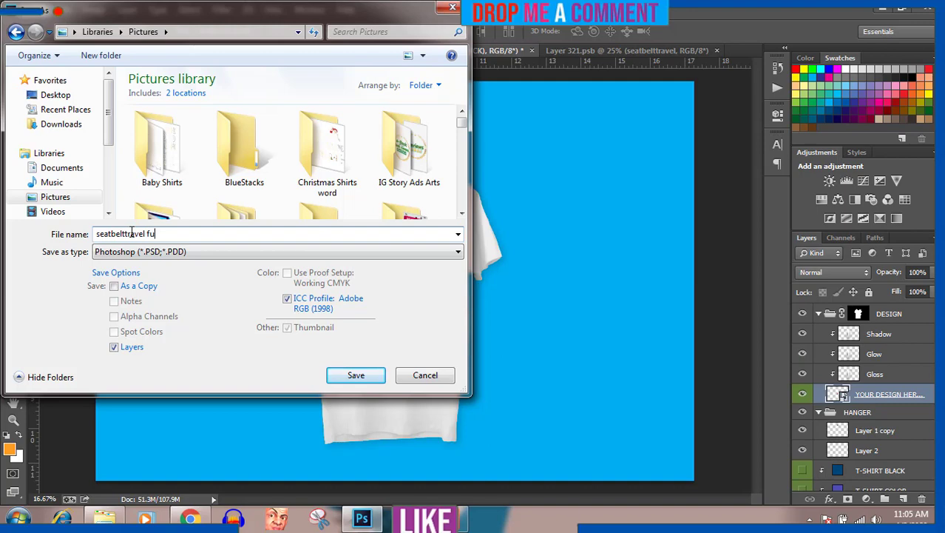
Set the file format to JPEG and save the mockup at Maximum quality with the Baseline ("Standard") option
left_click(127, 251)
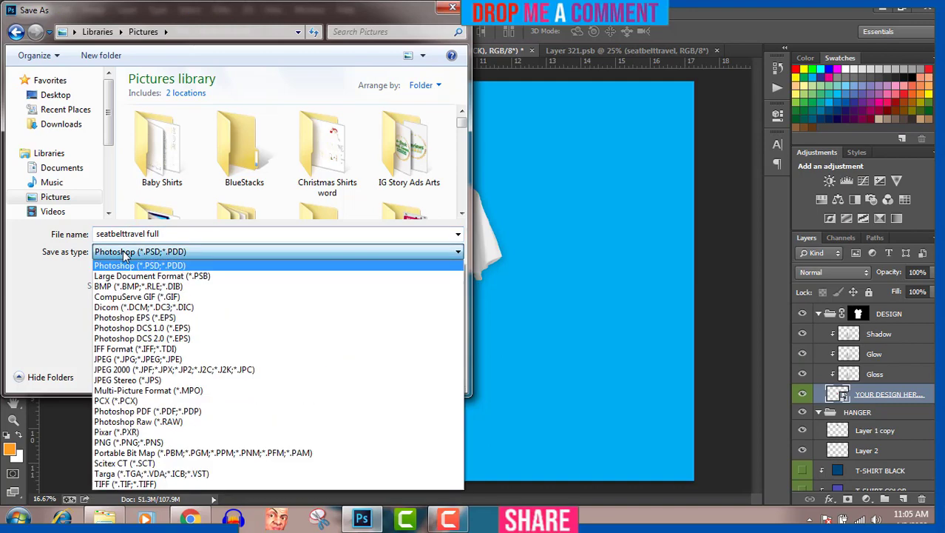
left_click(124, 360)
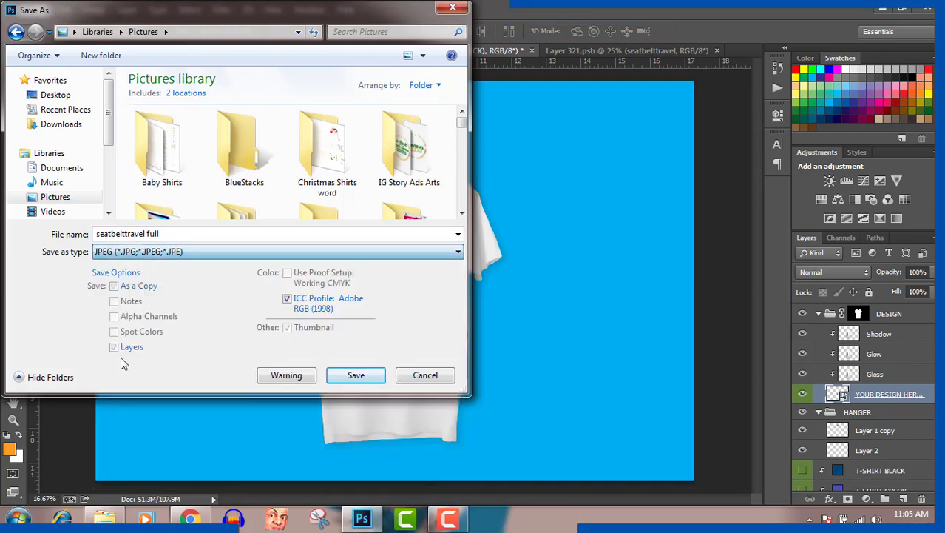
left_click(354, 376)
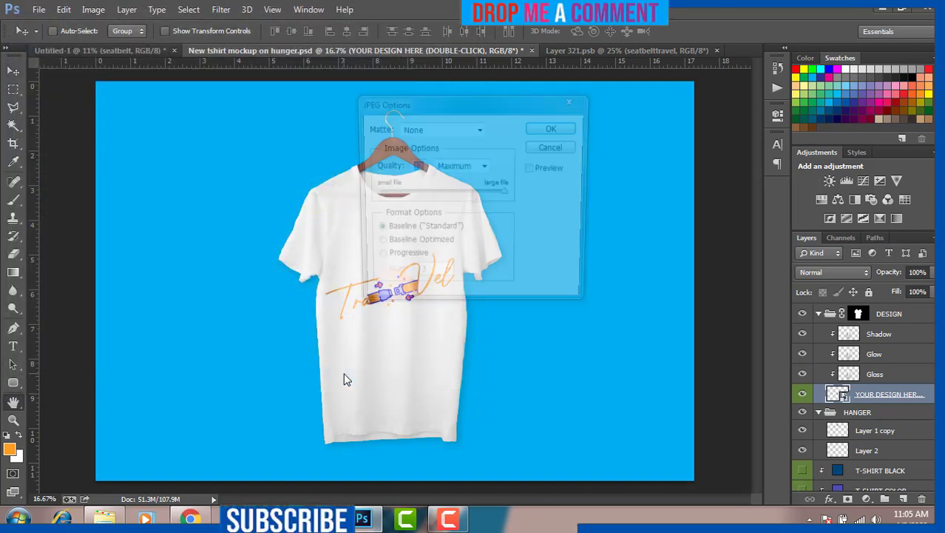
left_click(544, 129)
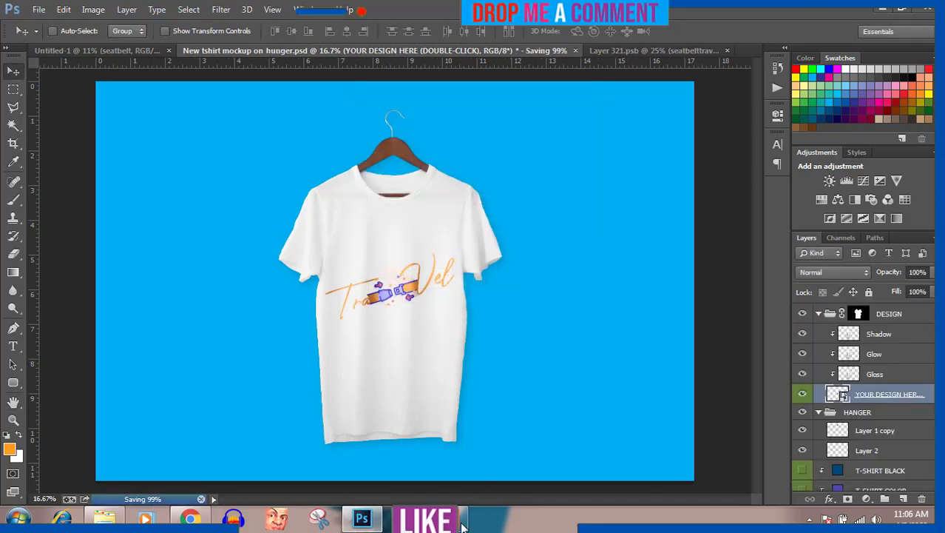
mouse_move(460, 526)
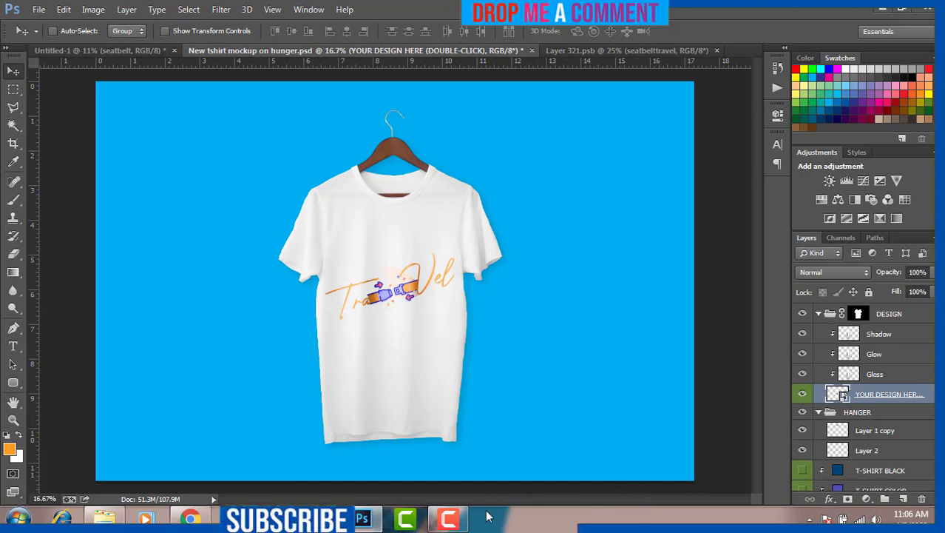
left_click(456, 519)
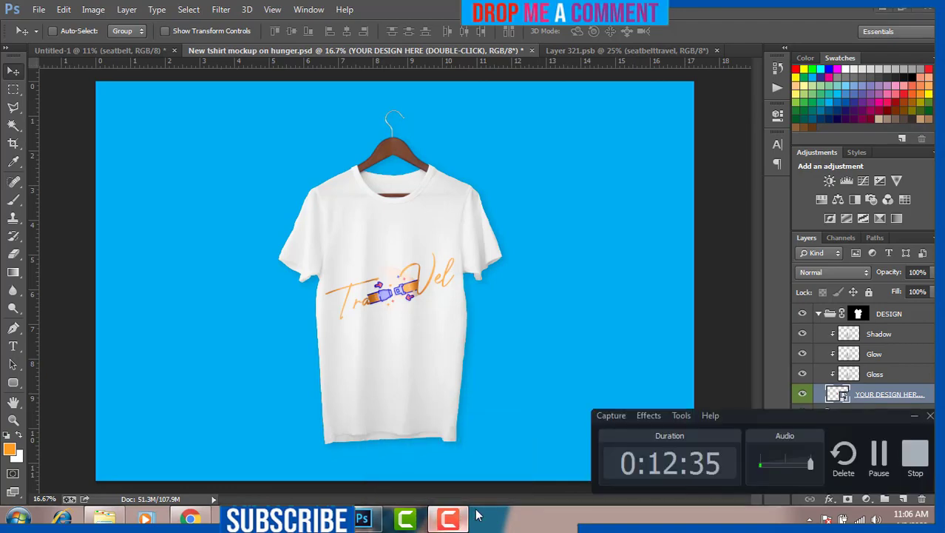